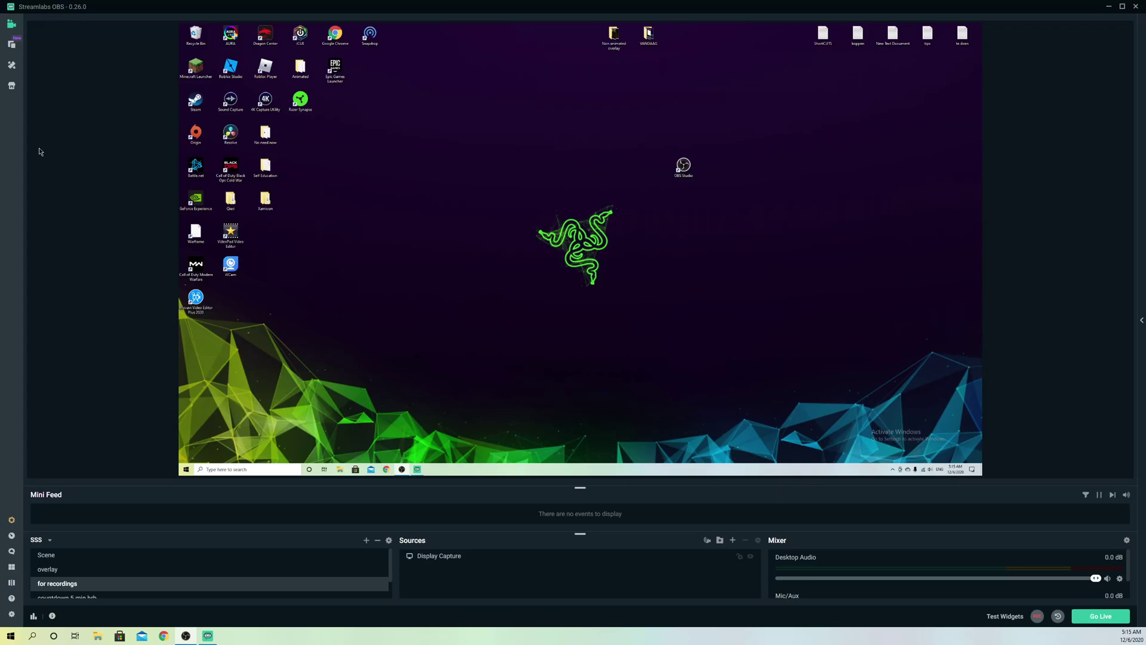
Step: Add a Tip Ticker widget source, keeping its default name and settings
{"action": "left_click", "coordinate": [733, 541]}
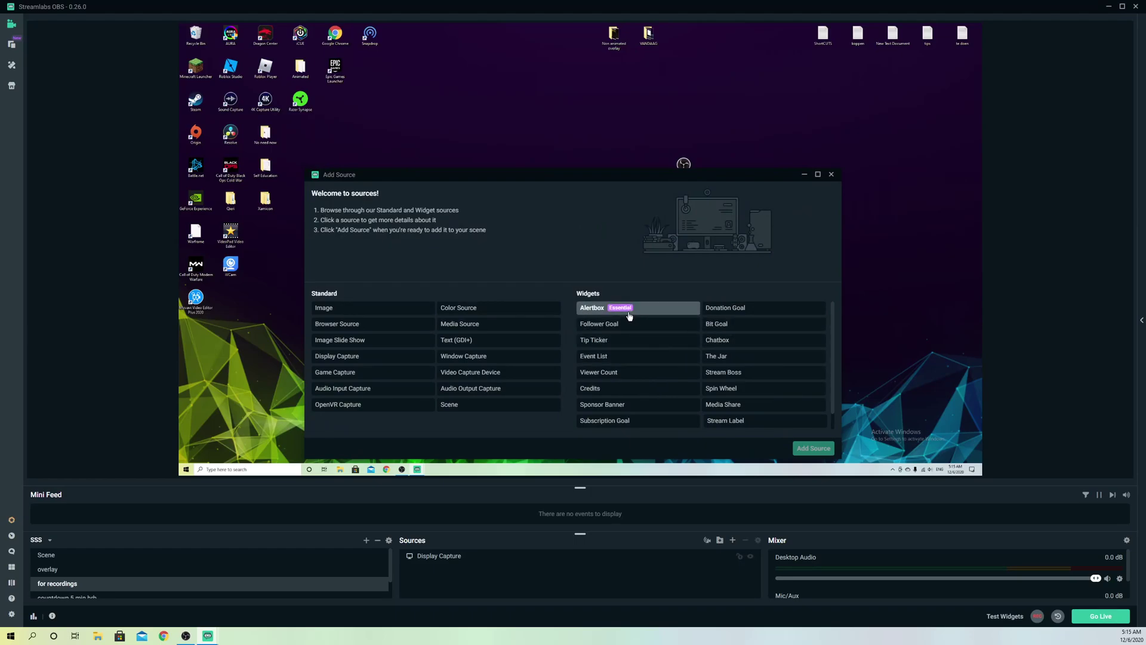
{"action": "left_click", "coordinate": [632, 338]}
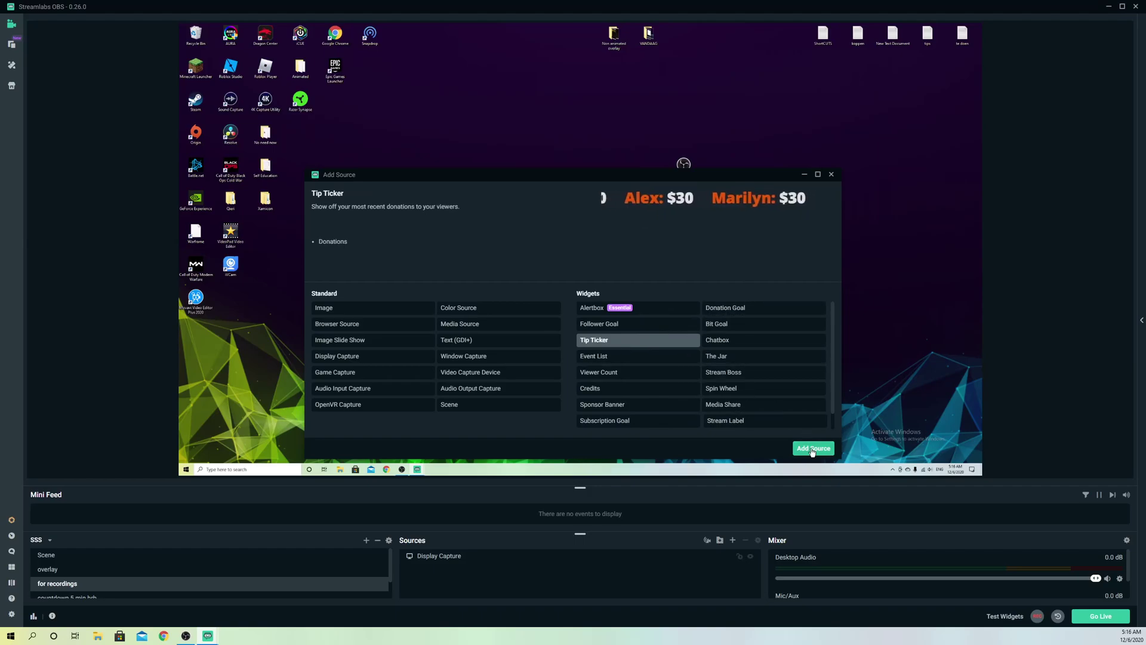
{"action": "left_click", "coordinate": [812, 448]}
{"action": "left_click", "coordinate": [688, 375]}
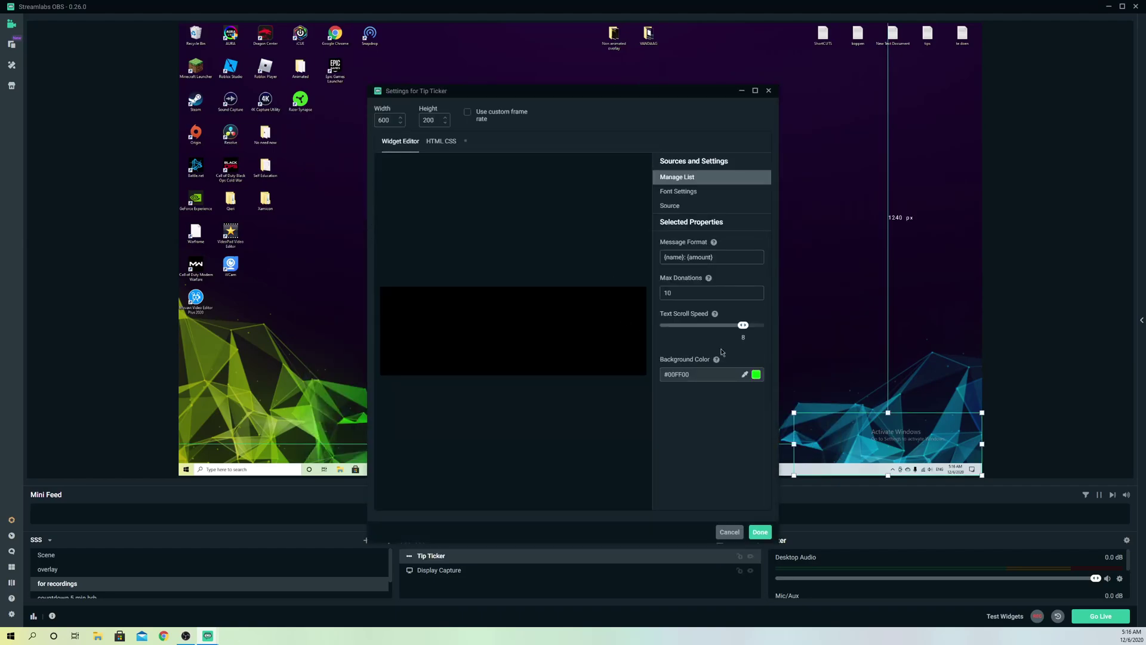
{"action": "left_click", "coordinate": [761, 537]}
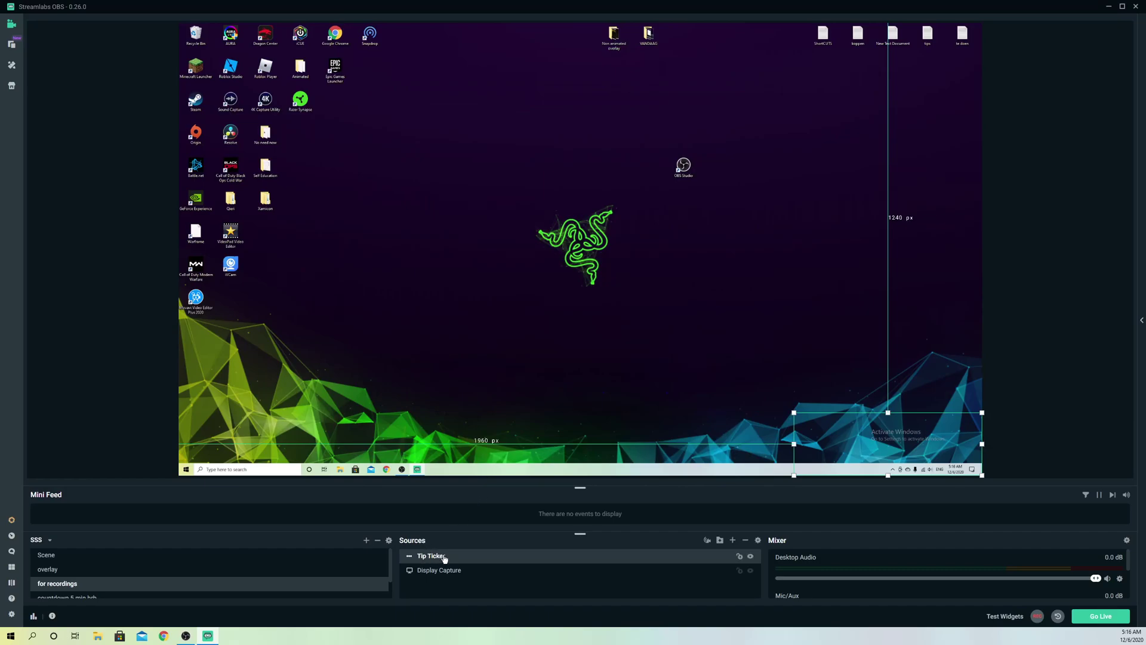
Step: Remove the Tip Ticker source, then dismiss the Add Source list without adding anything
{"action": "right_click", "coordinate": [442, 555]}
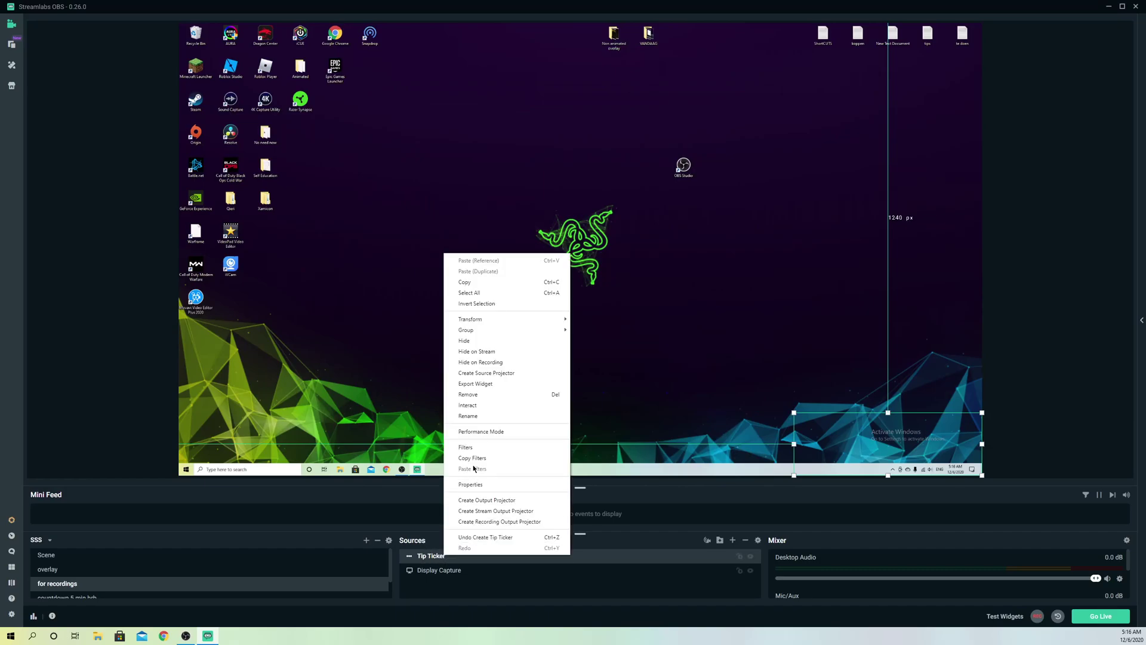
{"action": "left_click", "coordinate": [478, 395]}
{"action": "left_click", "coordinate": [596, 319]}
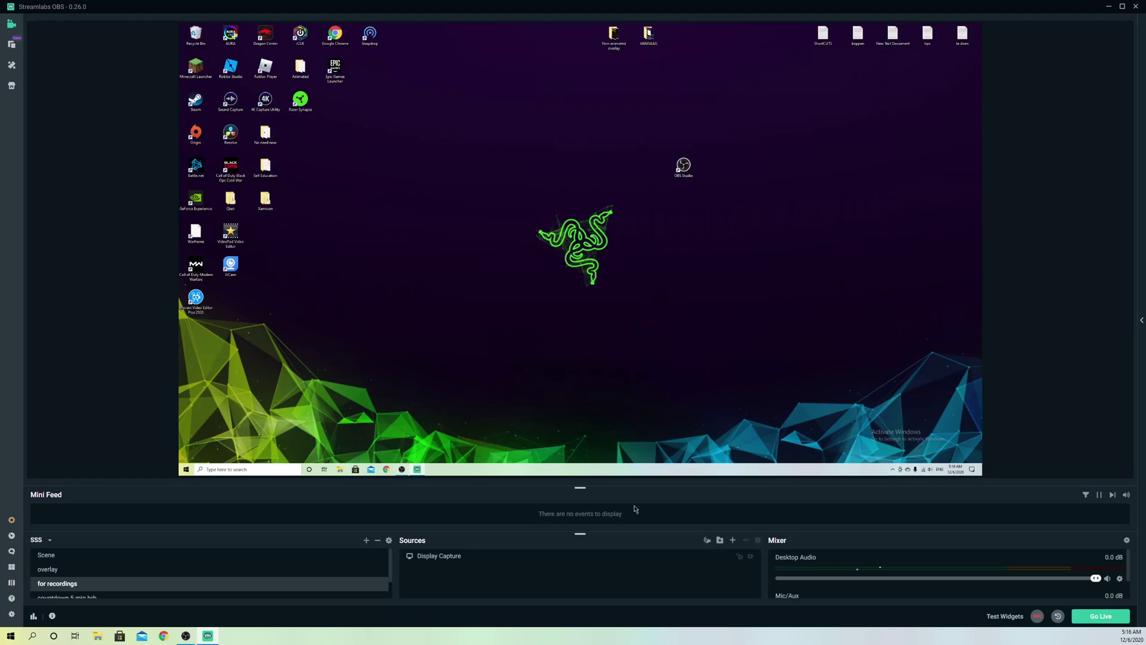
{"action": "left_click", "coordinate": [733, 541]}
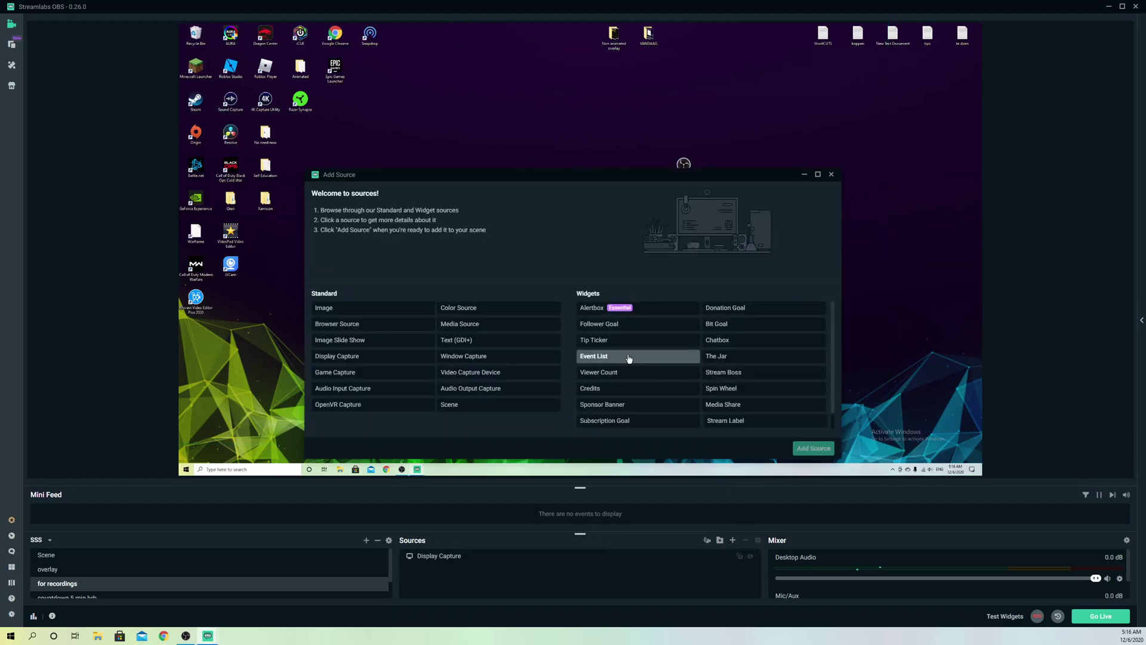
{"action": "left_click", "coordinate": [831, 175]}
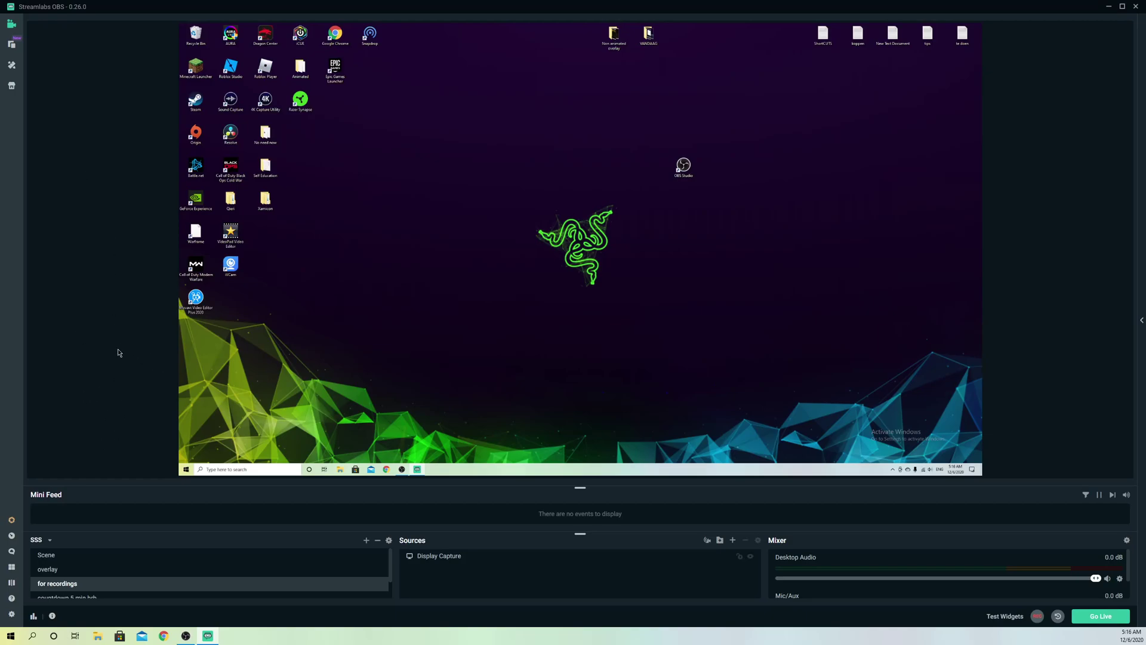
Step: Cancel Delete Cache and Restart in Settings, then open the Streamlabs Login search result in Chrome
{"action": "left_click", "coordinate": [13, 617]}
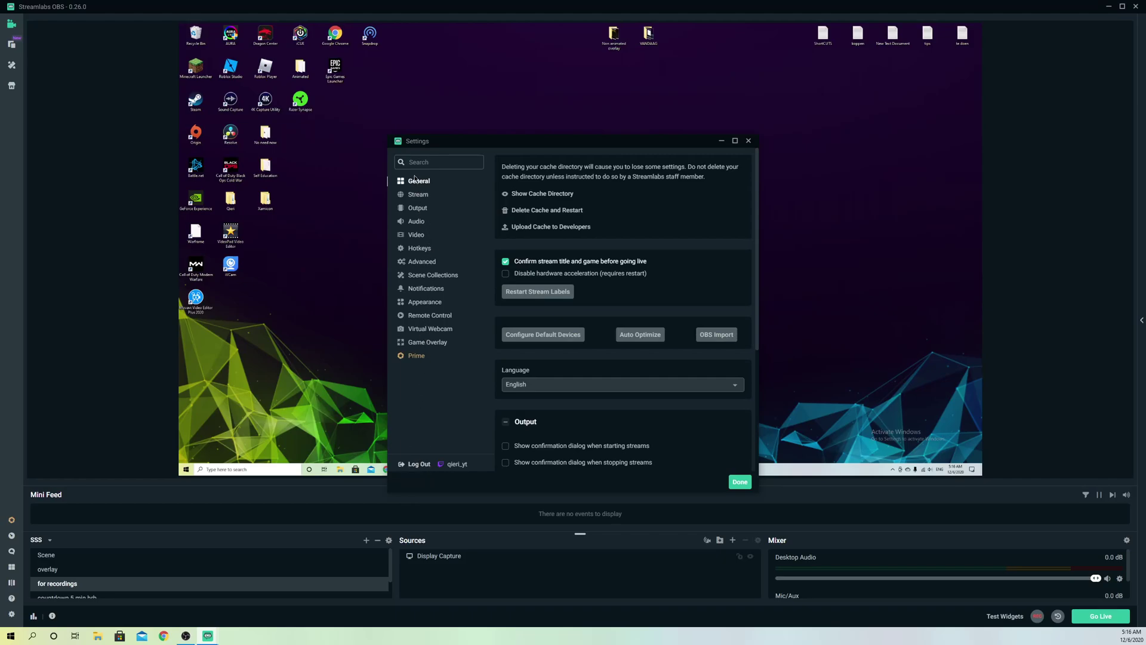
{"action": "left_click", "coordinate": [529, 211]}
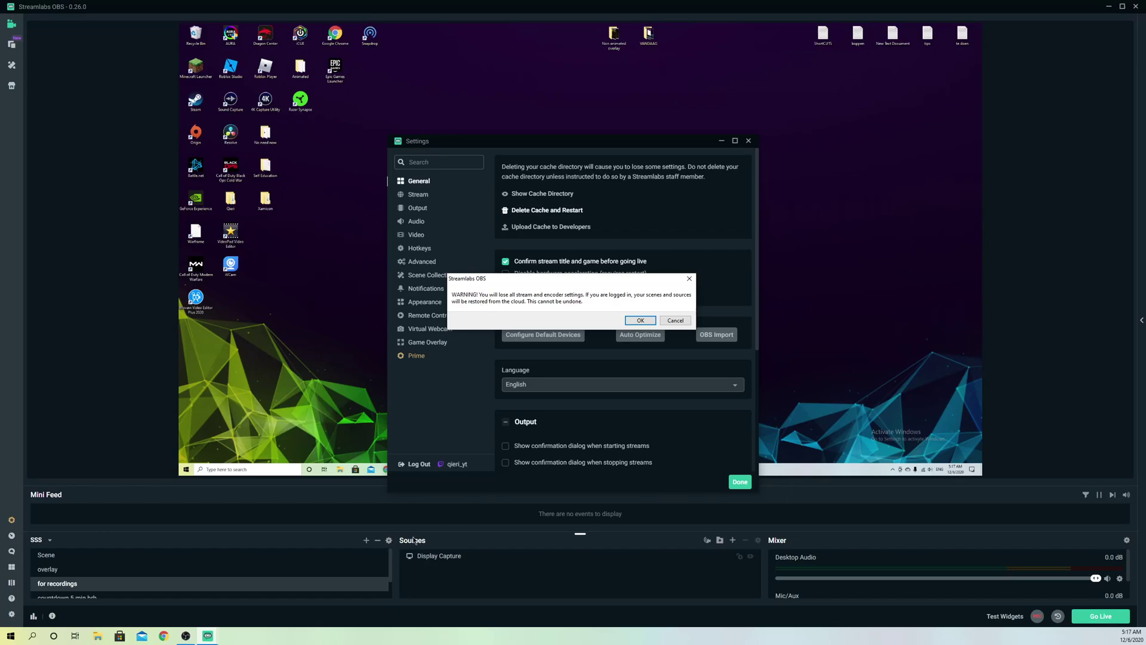
{"action": "left_click", "coordinate": [689, 278]}
{"action": "left_click", "coordinate": [748, 141]}
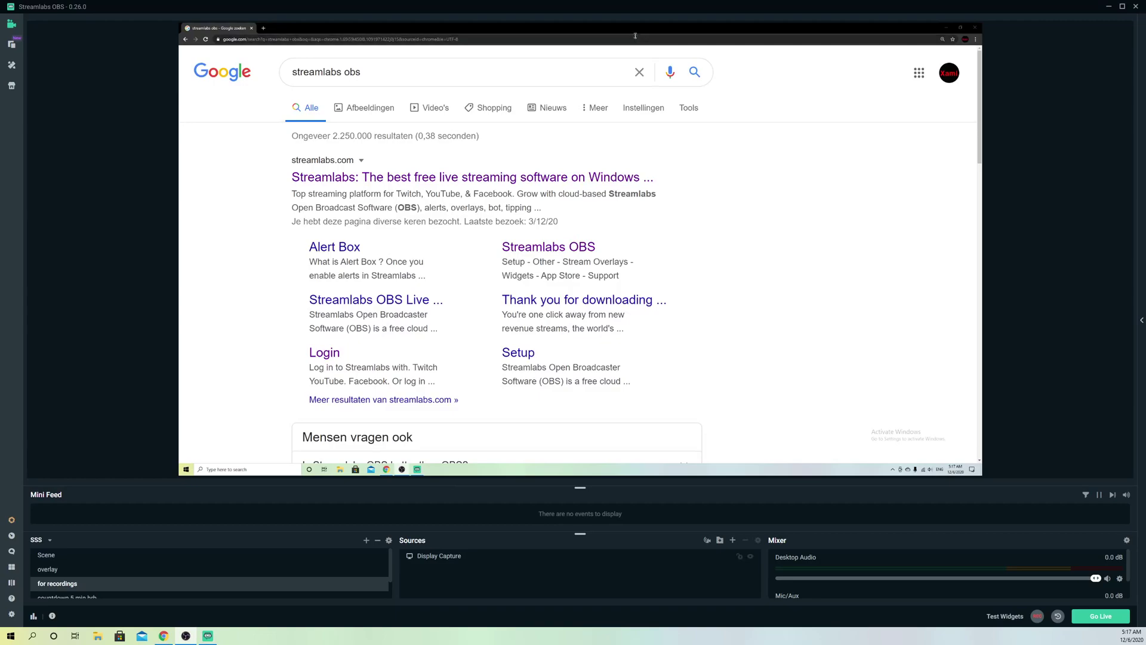
{"action": "left_click_drag", "start_coordinate": [0, 99], "coordinate": [179, 2]}
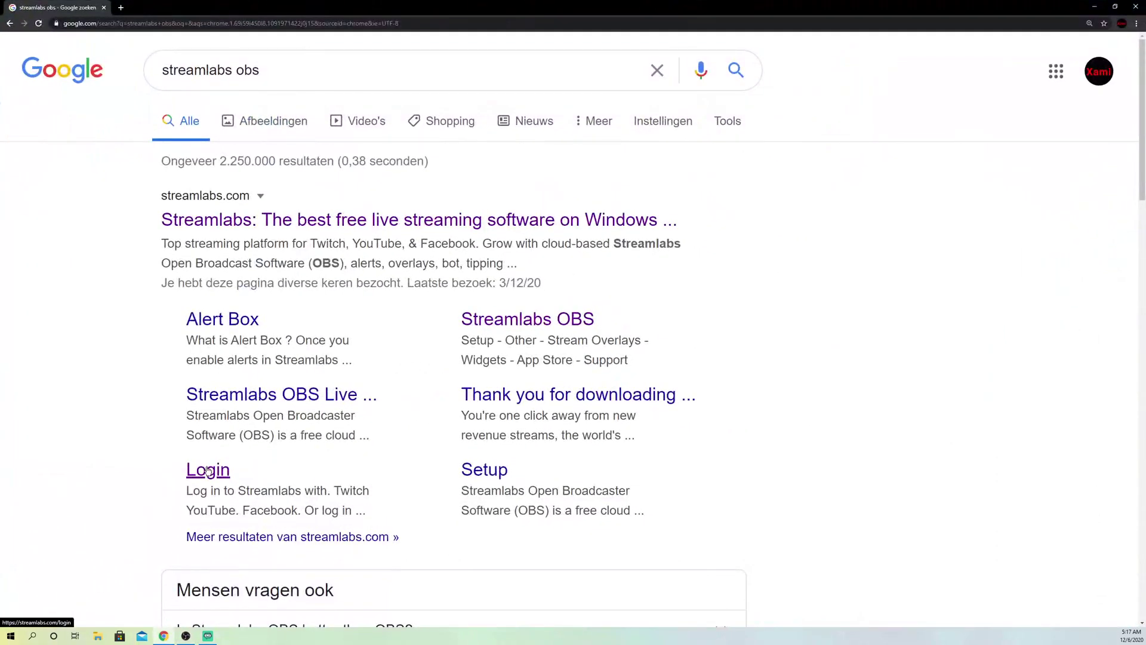
{"action": "left_click", "coordinate": [208, 471]}
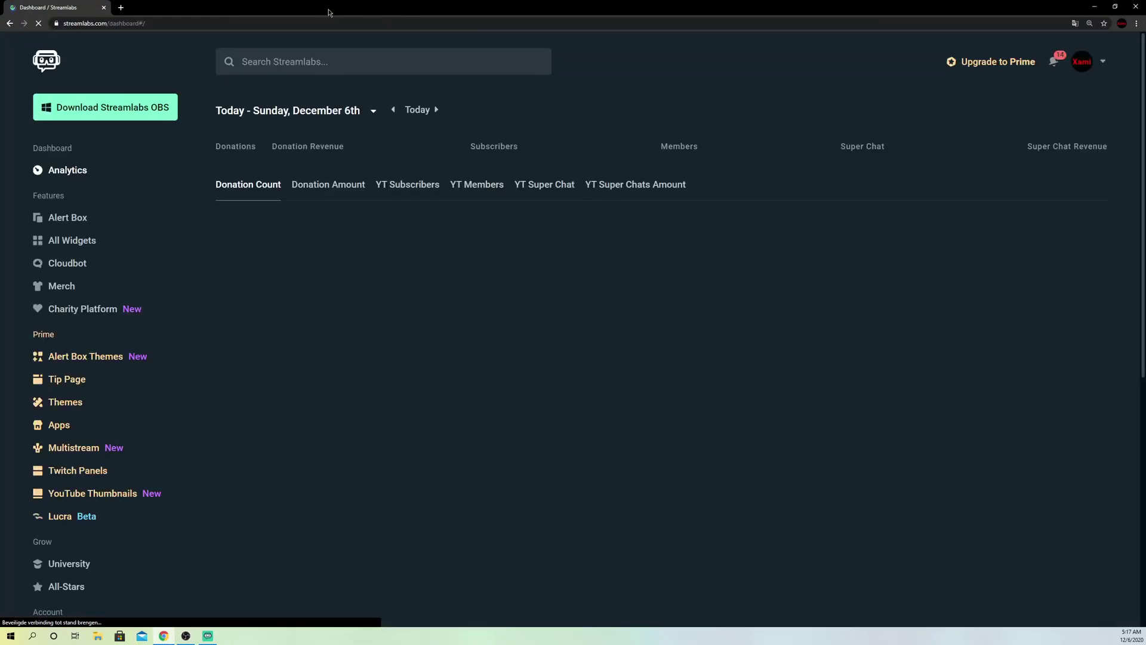
Step: Move Chrome onto the captured monitor, reopen Settings, and open the dashboard account menu
{"action": "left_click_drag", "start_coordinate": [660, 10], "coordinate": [0, 18]}
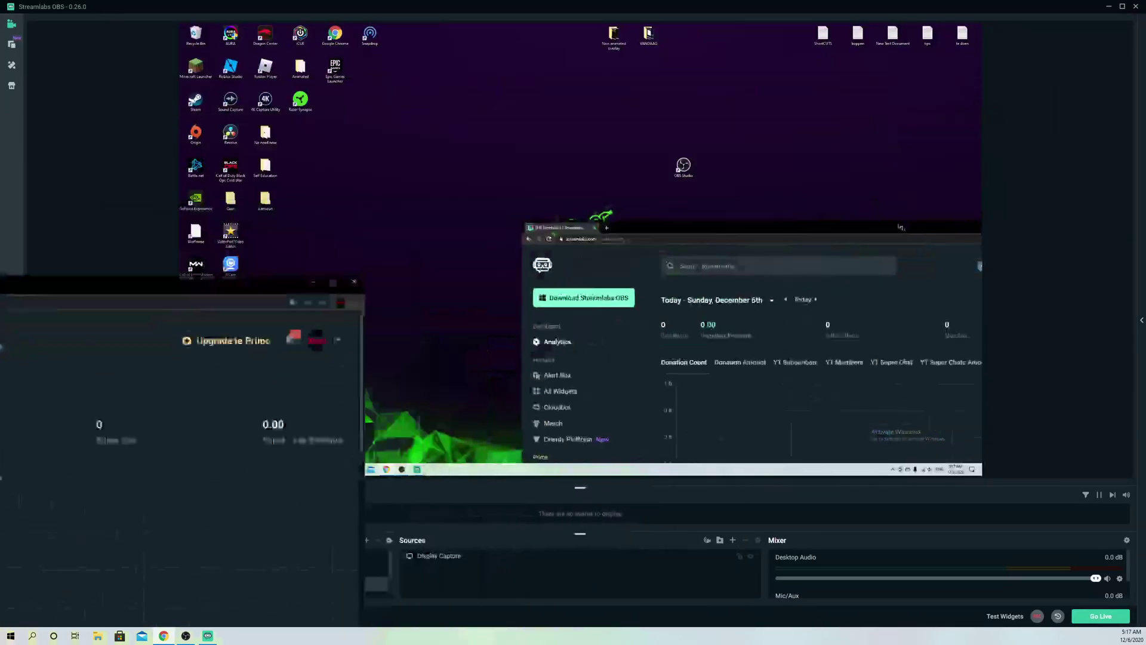
{"action": "left_click_drag", "start_coordinate": [901, 227], "coordinate": [568, 68]}
{"action": "left_click", "coordinate": [11, 614]}
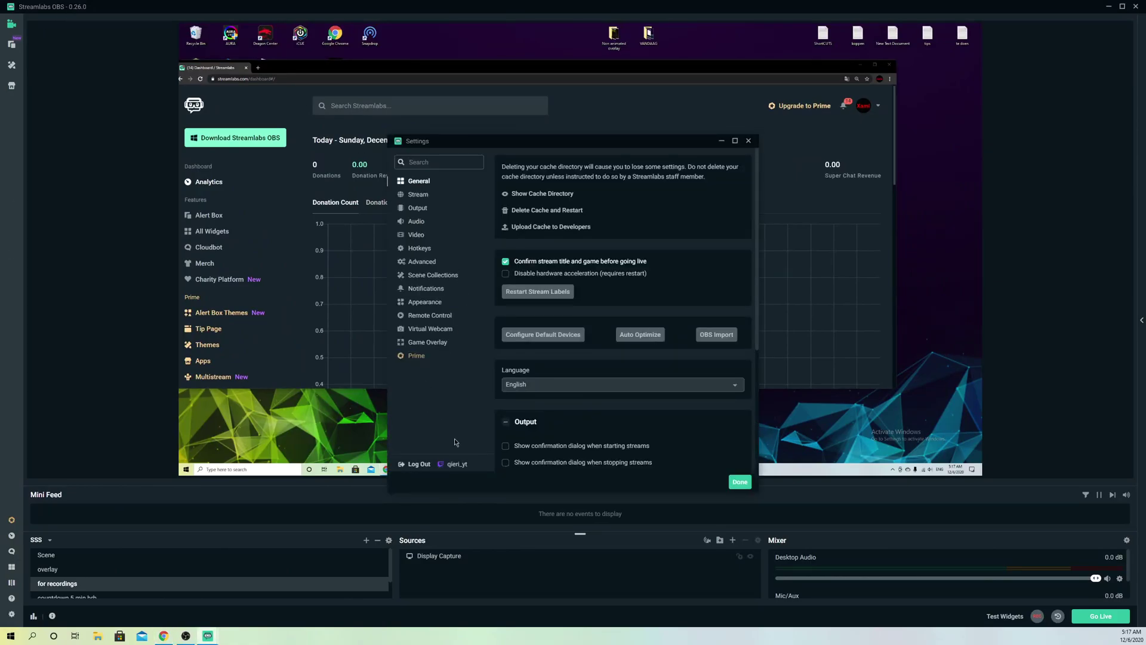
{"action": "left_click", "coordinate": [869, 111]}
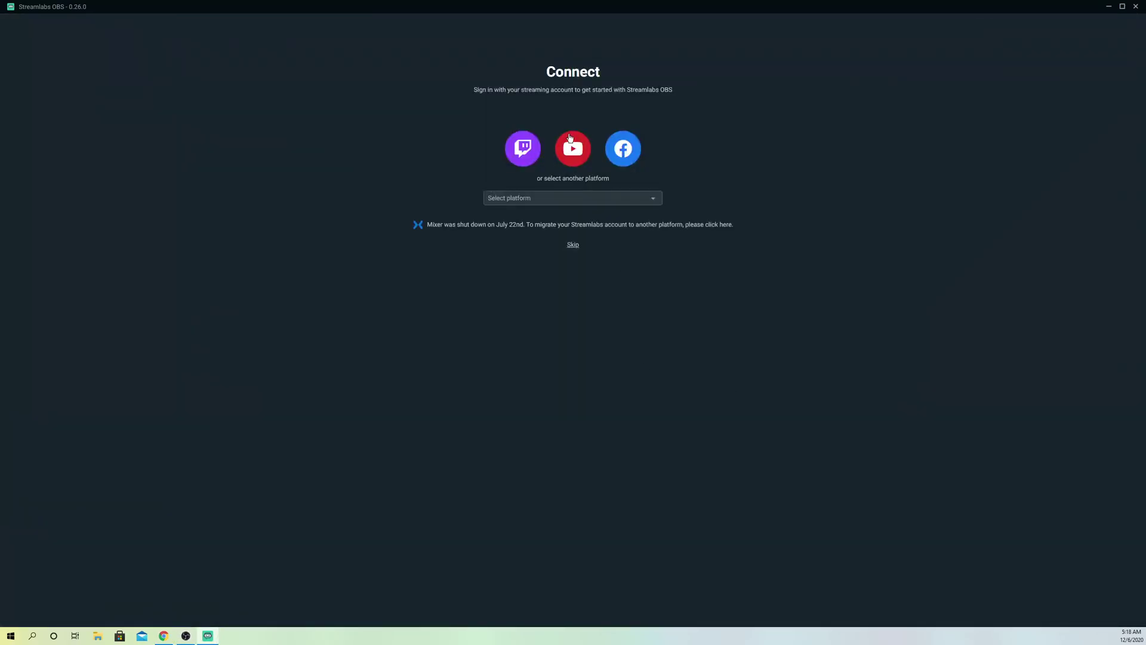
Step: Drag the browser window down out of the way
{"action": "left_click_drag", "start_coordinate": [334, 542], "coordinate": [95, 638]}
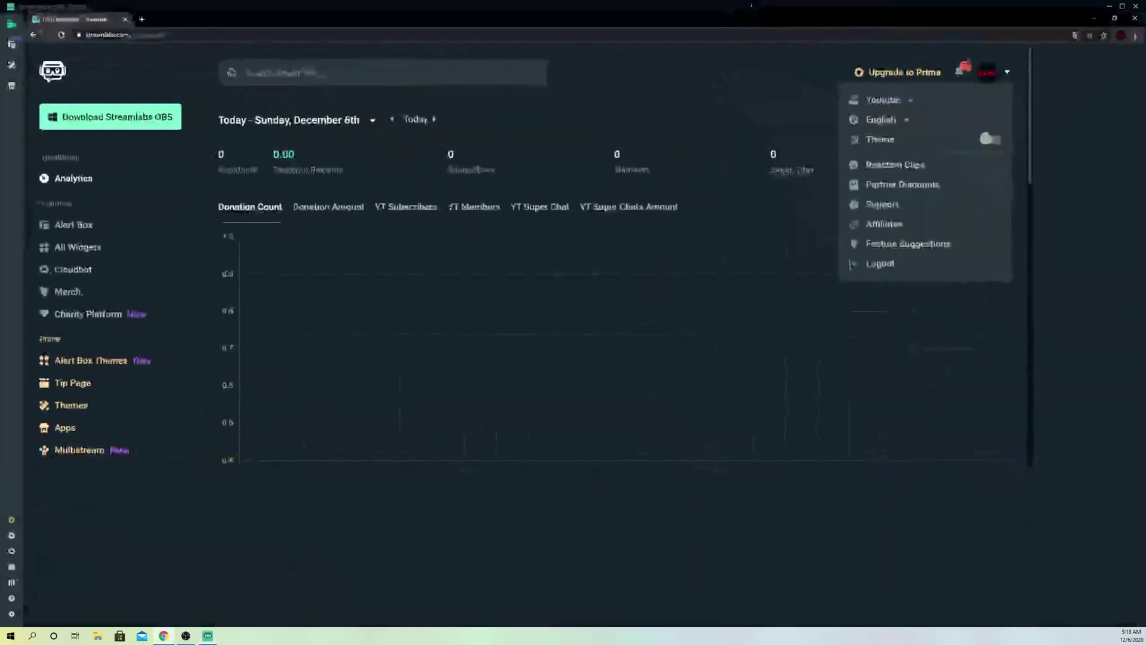
Step: Open the Alert Box card from All Widgets and maximise the Chrome window
{"action": "left_click", "coordinate": [63, 244]}
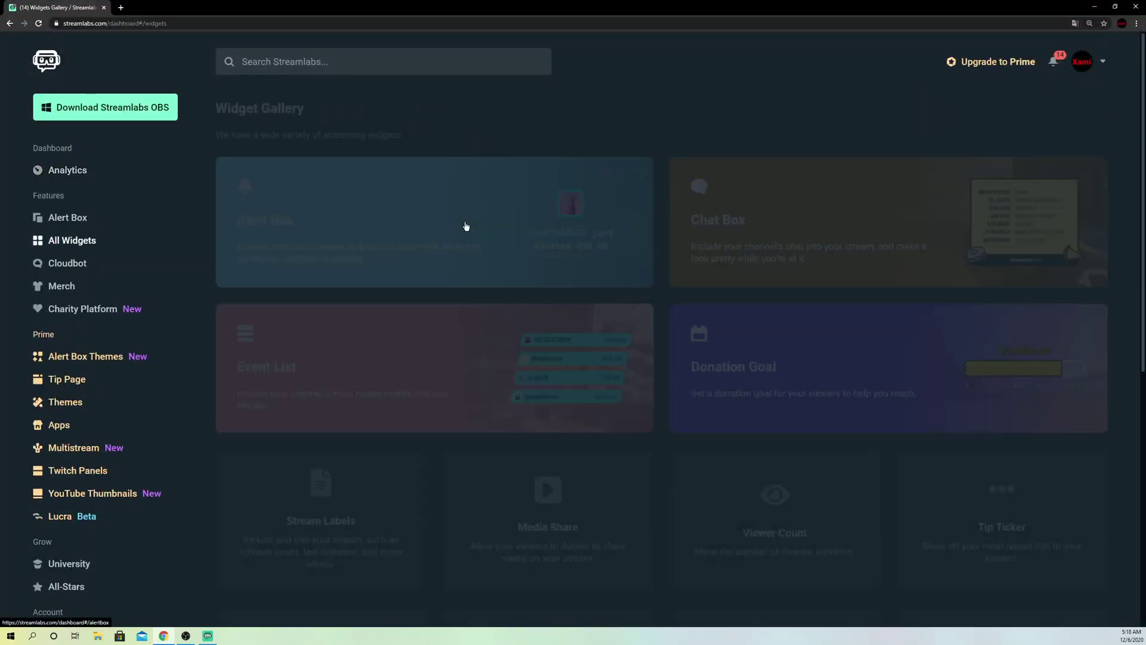
{"action": "left_click", "coordinate": [322, 238]}
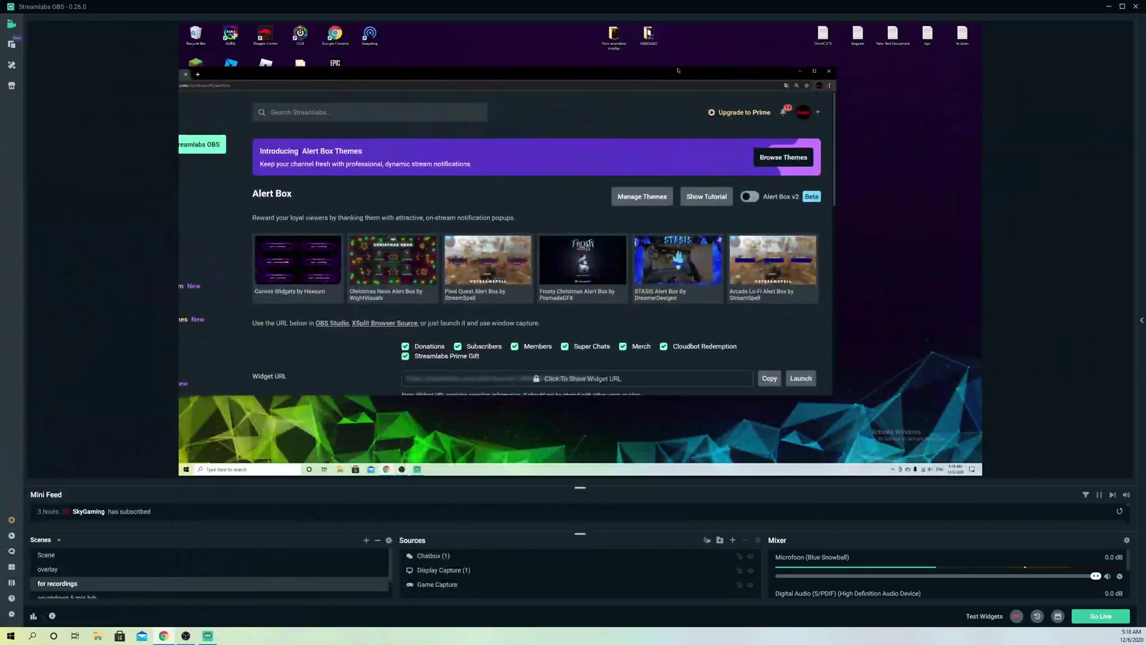
{"action": "left_click_drag", "start_coordinate": [698, 25], "coordinate": [698, 24]}
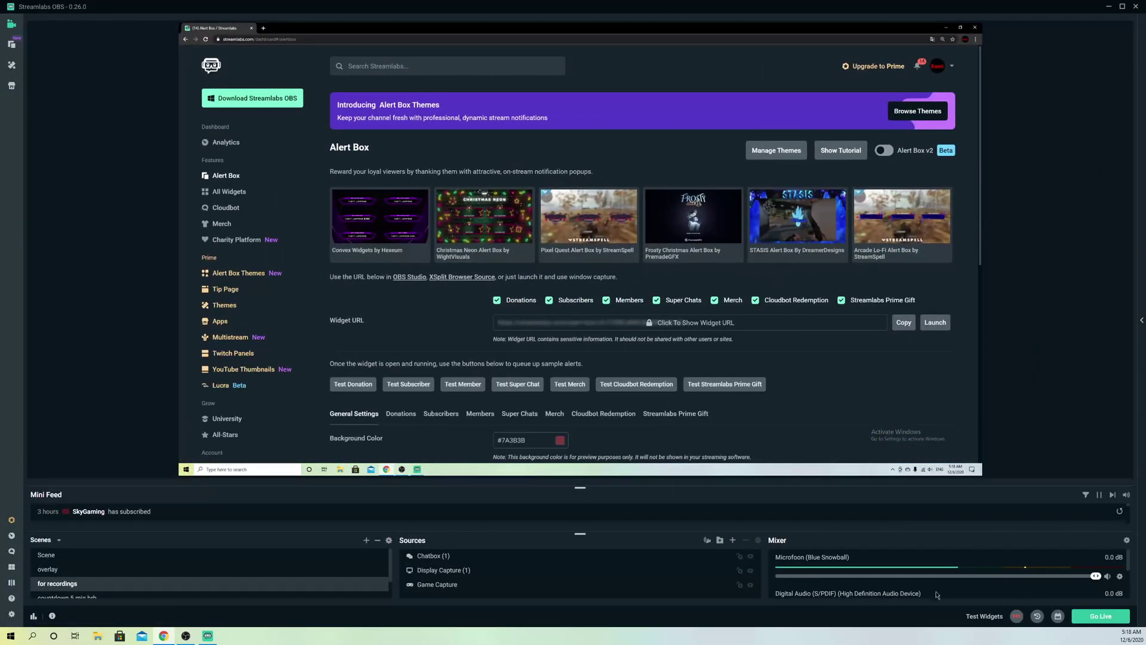
Step: Add a Member Goal widget source, keeping its default name and settings
{"action": "left_click", "coordinate": [732, 540]}
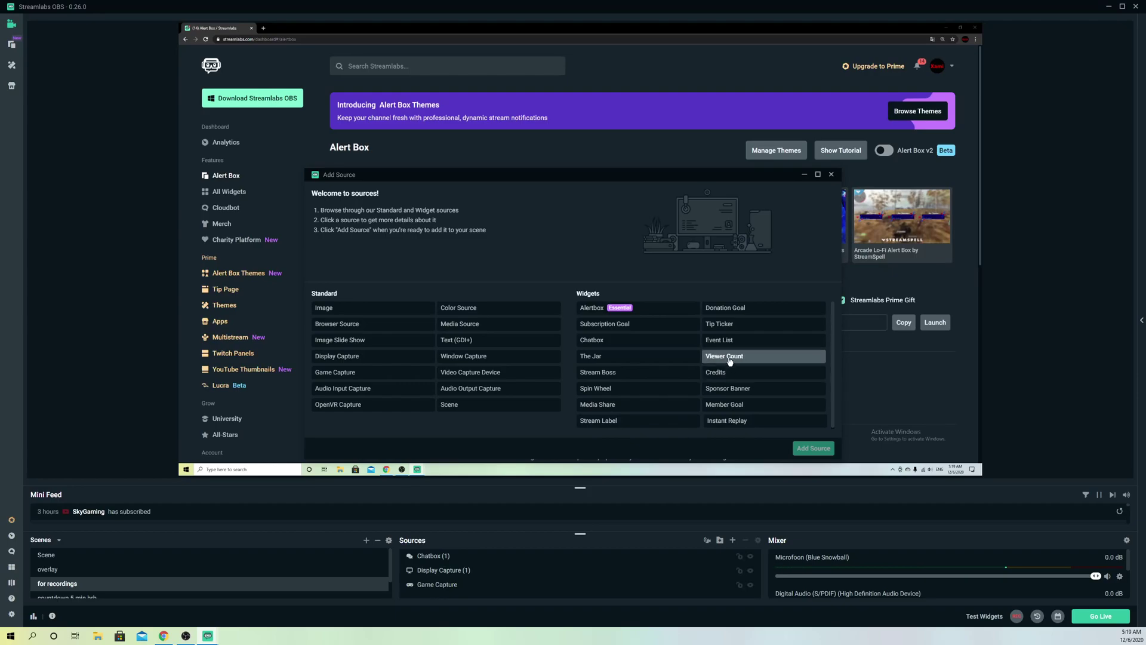
{"action": "left_click", "coordinate": [721, 406]}
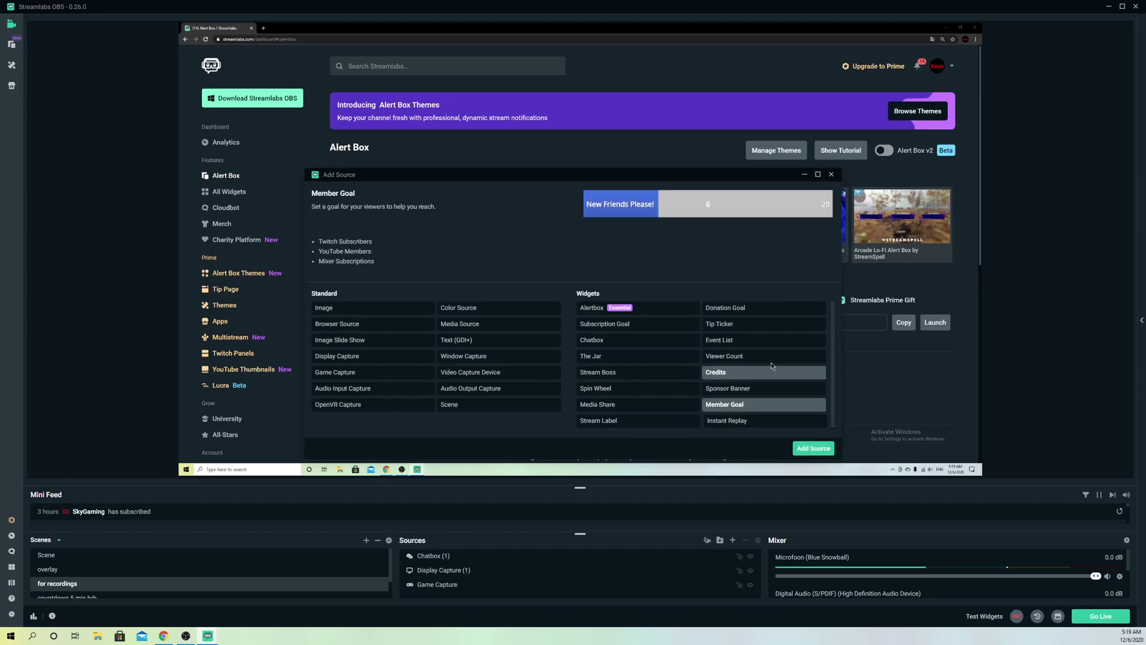
{"action": "left_click", "coordinate": [812, 447]}
{"action": "left_click", "coordinate": [675, 377]}
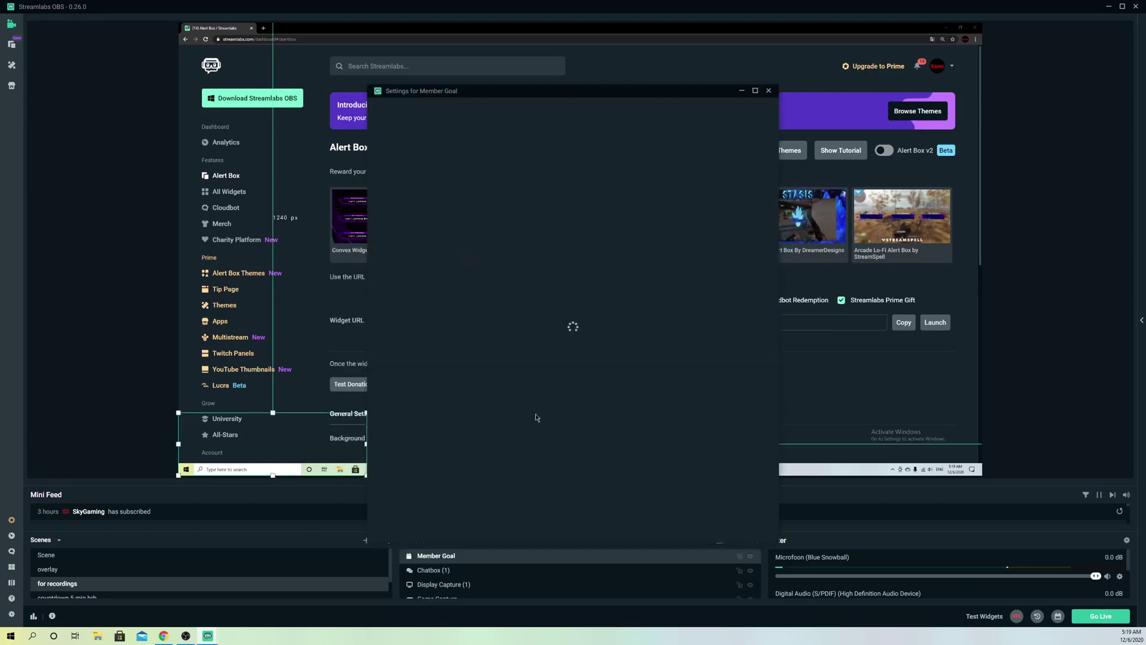
{"action": "left_click", "coordinate": [760, 532]}
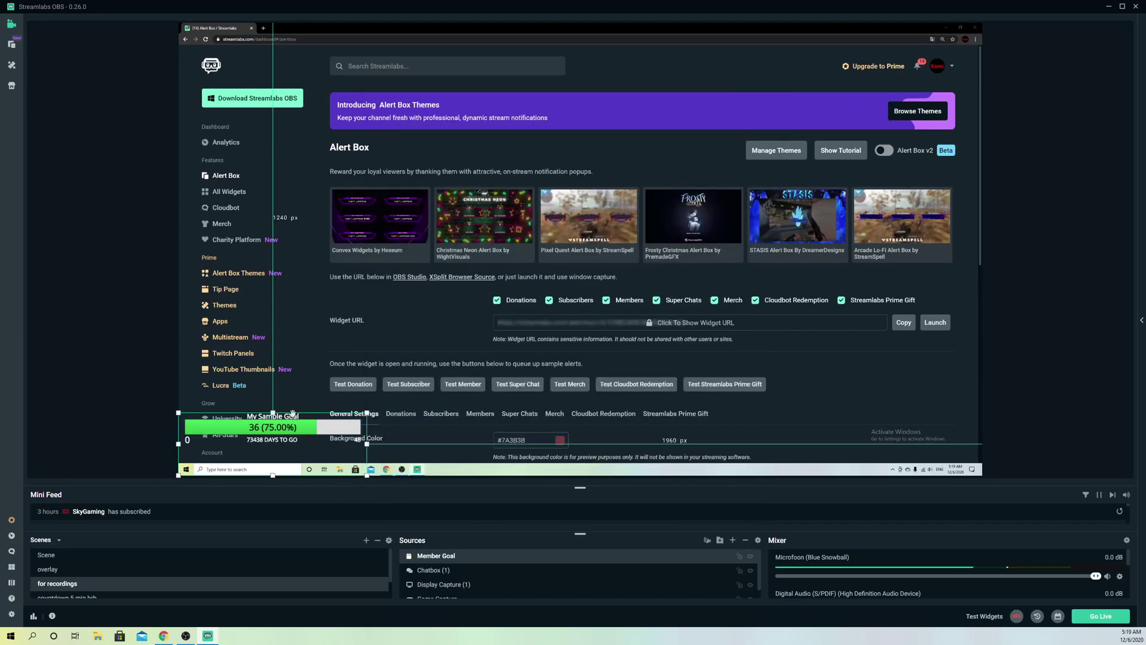
Step: Move the goal bar to the top centre of the scene preview
{"action": "left_click_drag", "start_coordinate": [333, 421], "coordinate": [674, 73]}
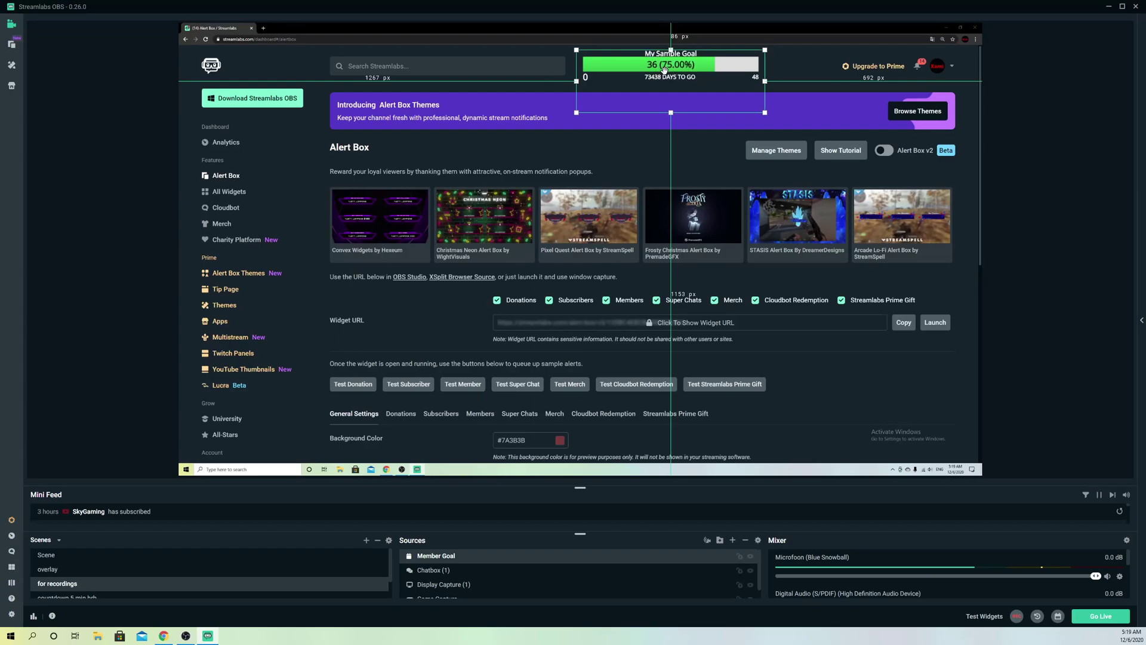
{"action": "left_click", "coordinate": [664, 69]}
{"action": "left_click", "coordinate": [667, 67]}
{"action": "left_click", "coordinate": [671, 63]}
{"action": "left_click", "coordinate": [672, 62]}
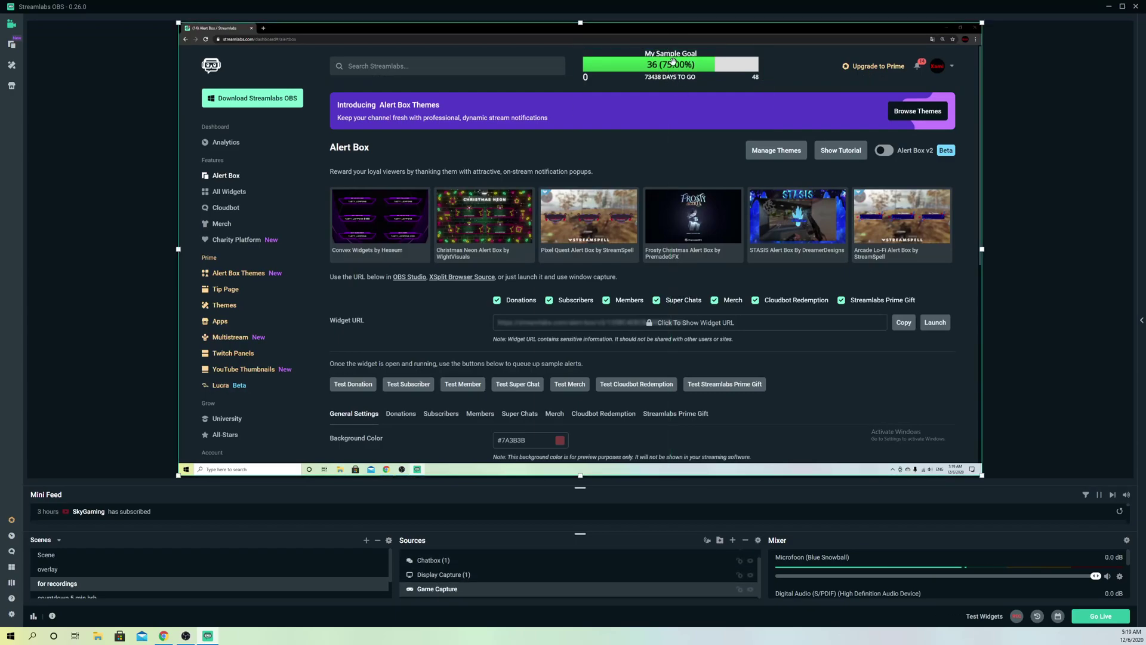
{"action": "left_click", "coordinate": [672, 66]}
{"action": "left_click", "coordinate": [669, 71]}
Step: Reopen the Member Goal settings from the Sources list
{"action": "scroll", "coordinate": [449, 580], "scroll_direction": "up", "scroll_amount": 1}
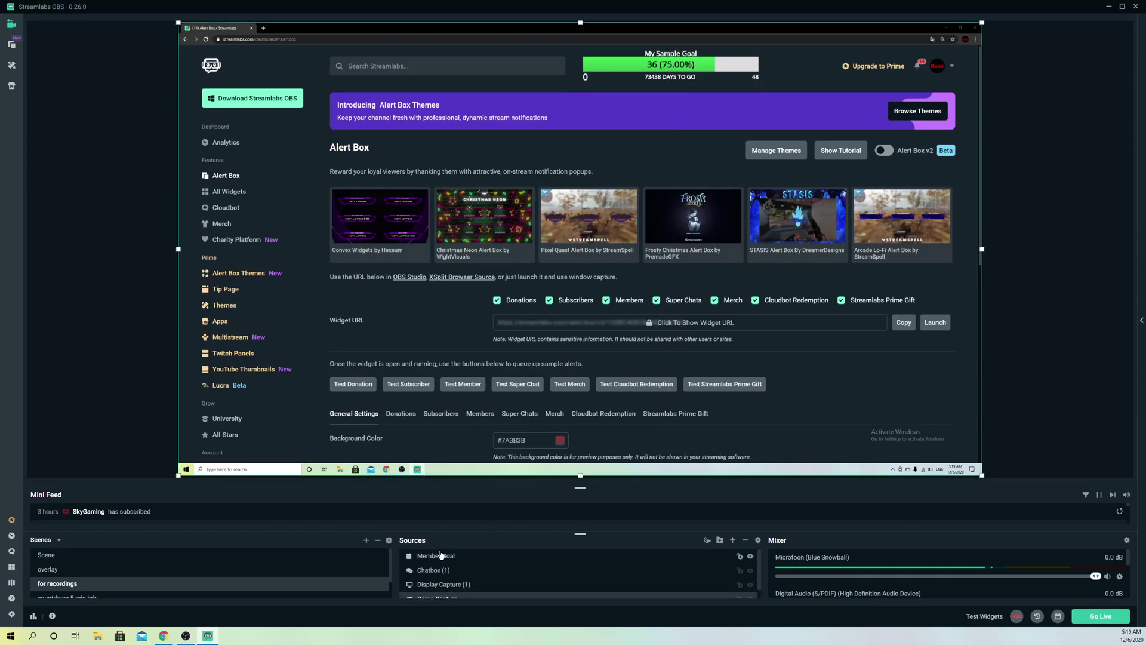
{"action": "left_click", "coordinate": [441, 555]}
{"action": "double_click", "coordinate": [442, 556]}
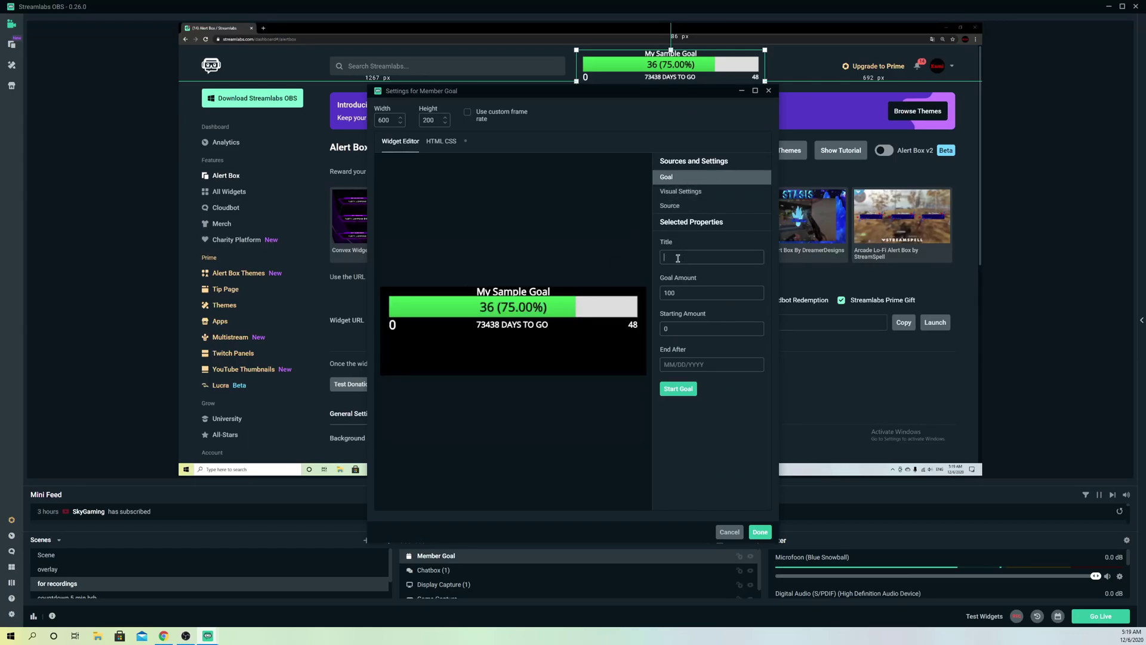
Step: Start entering an End After date ('02'), then close the Member Goal settings without saving
{"action": "type", "text": "RRTRTT"}
{"action": "left_click", "coordinate": [734, 358]}
{"action": "type", "text": "02"}
{"action": "left_click", "coordinate": [768, 90]}
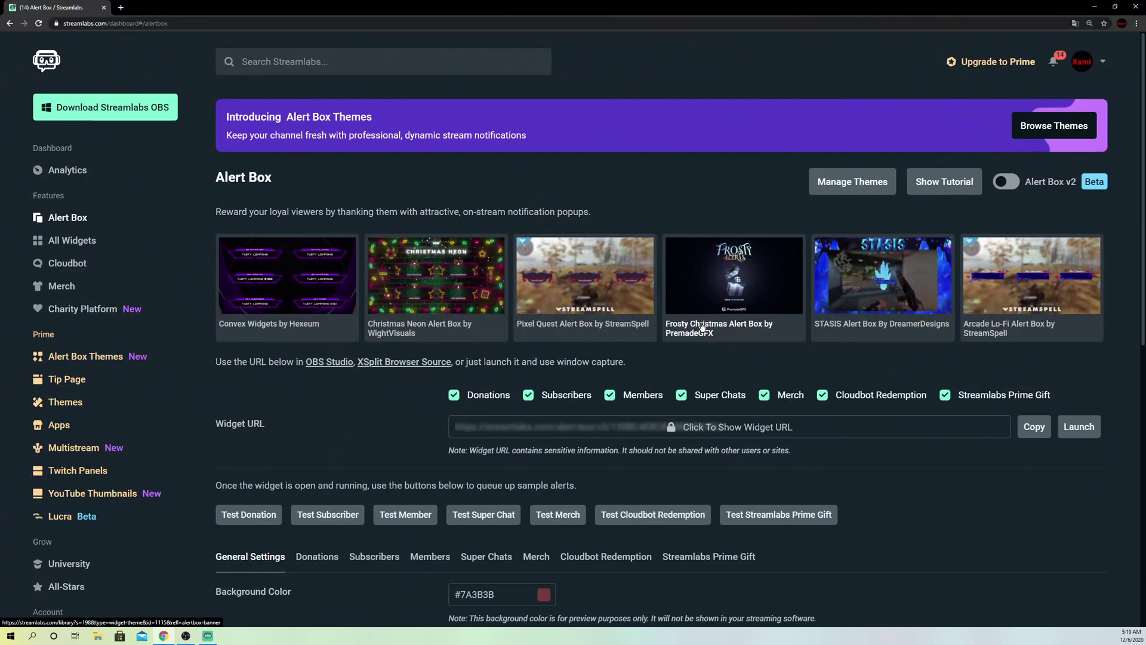
Step: Toggle Alert Box v2 on and back off, then Alt+Tab to Streamlabs OBS
{"action": "left_click", "coordinate": [1005, 182]}
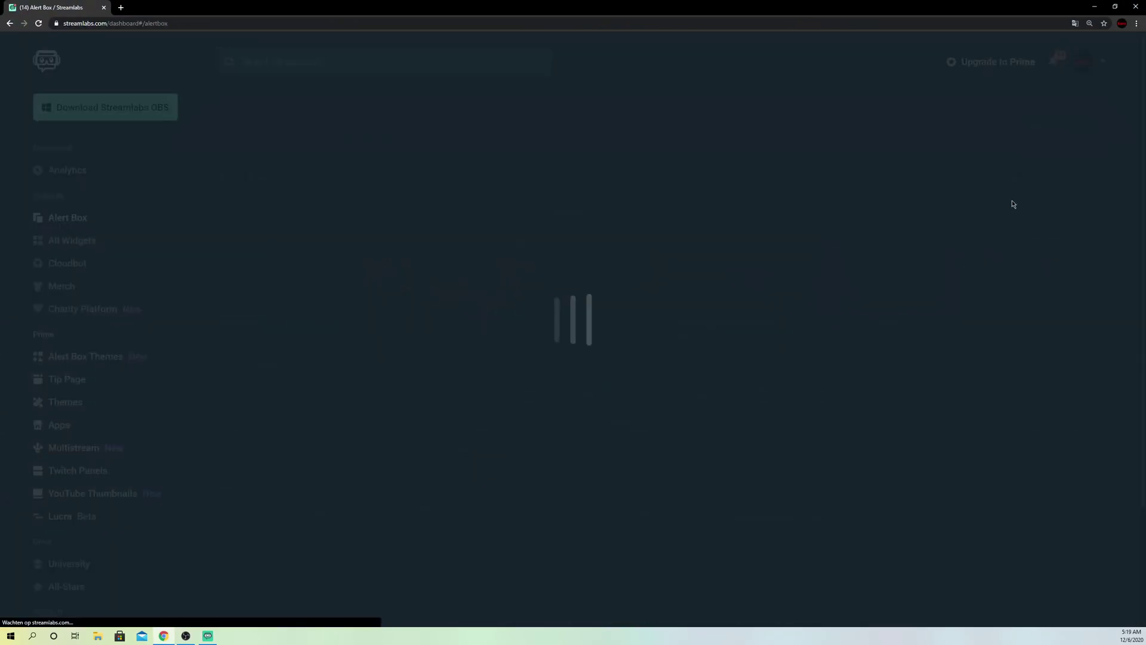
{"action": "scroll", "coordinate": [719, 466], "scroll_direction": "down", "scroll_amount": 7}
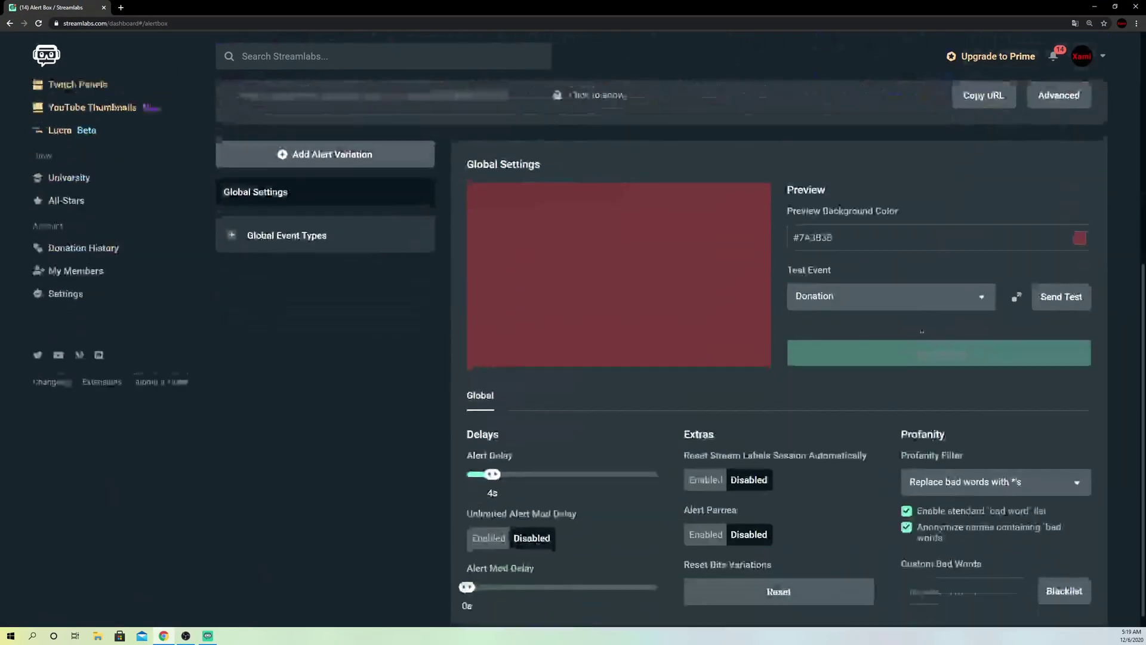
{"action": "left_click", "coordinate": [719, 466]}
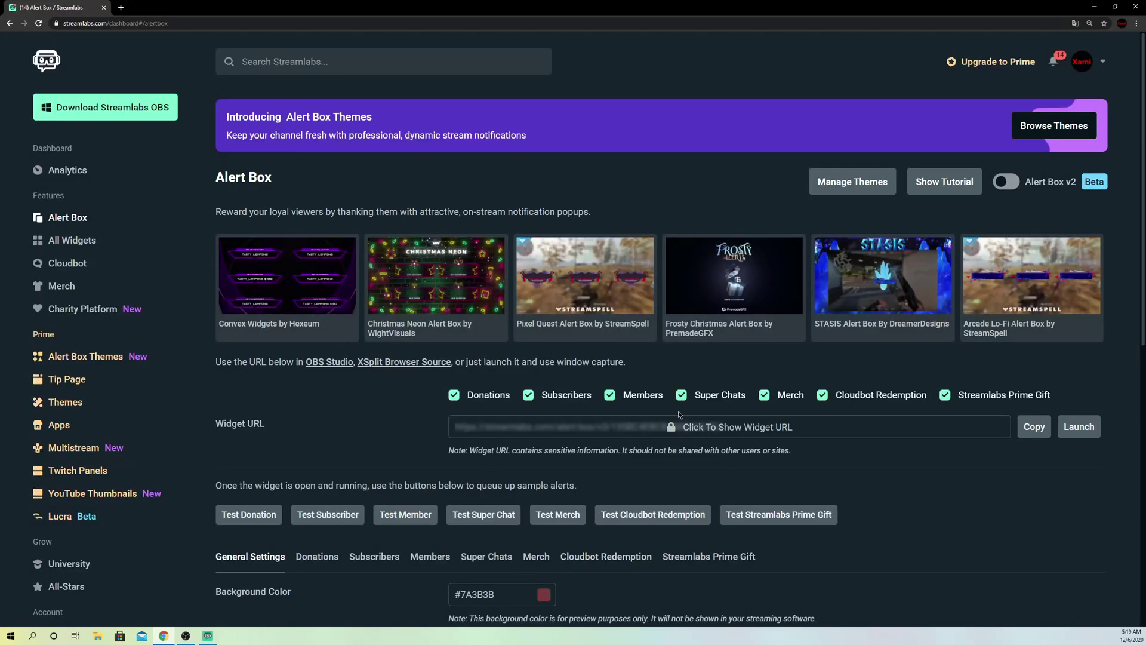
{"action": "scroll", "coordinate": [678, 412], "scroll_direction": "down", "scroll_amount": 4}
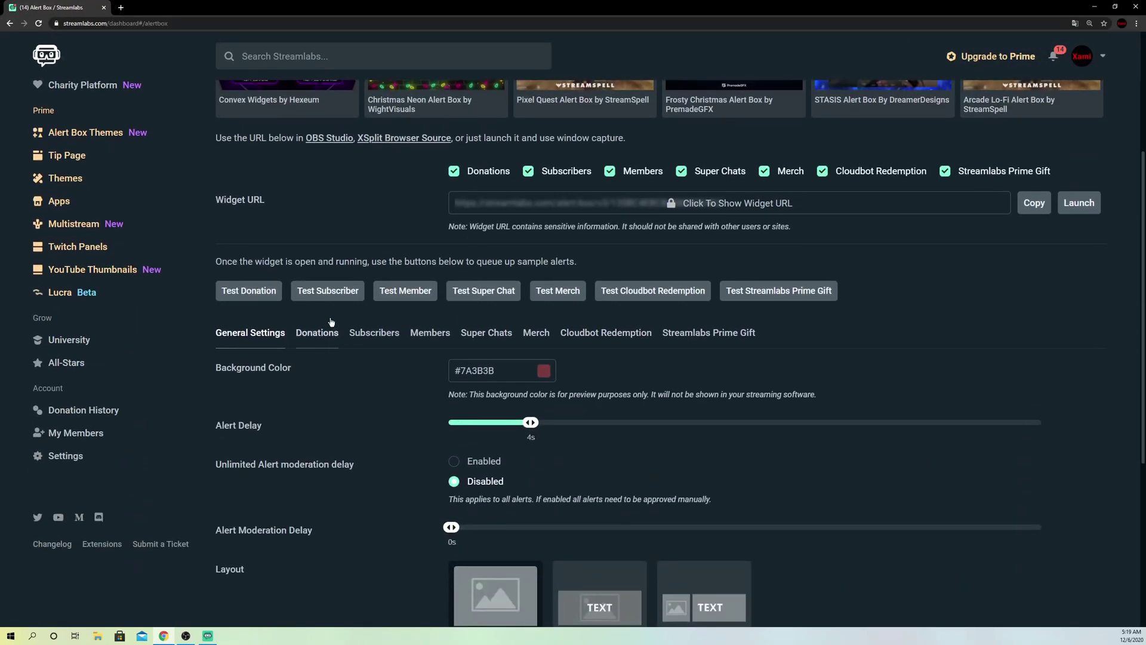
{"action": "scroll", "coordinate": [316, 335], "scroll_direction": "up", "scroll_amount": 2}
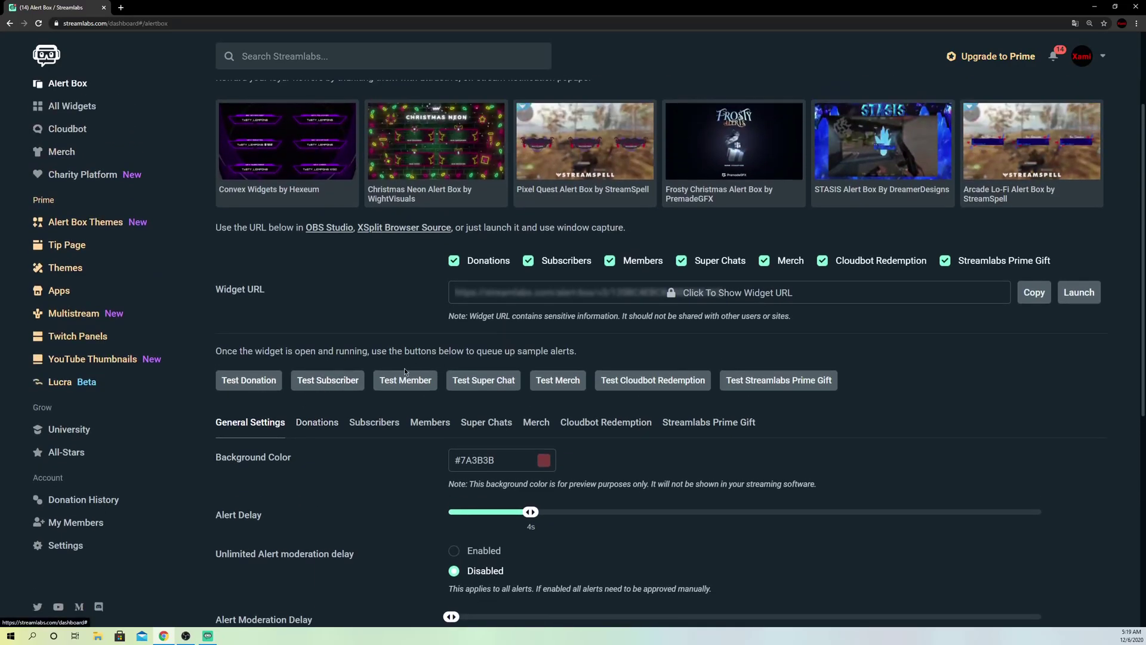
{"action": "key", "text": "alt+Tab"}
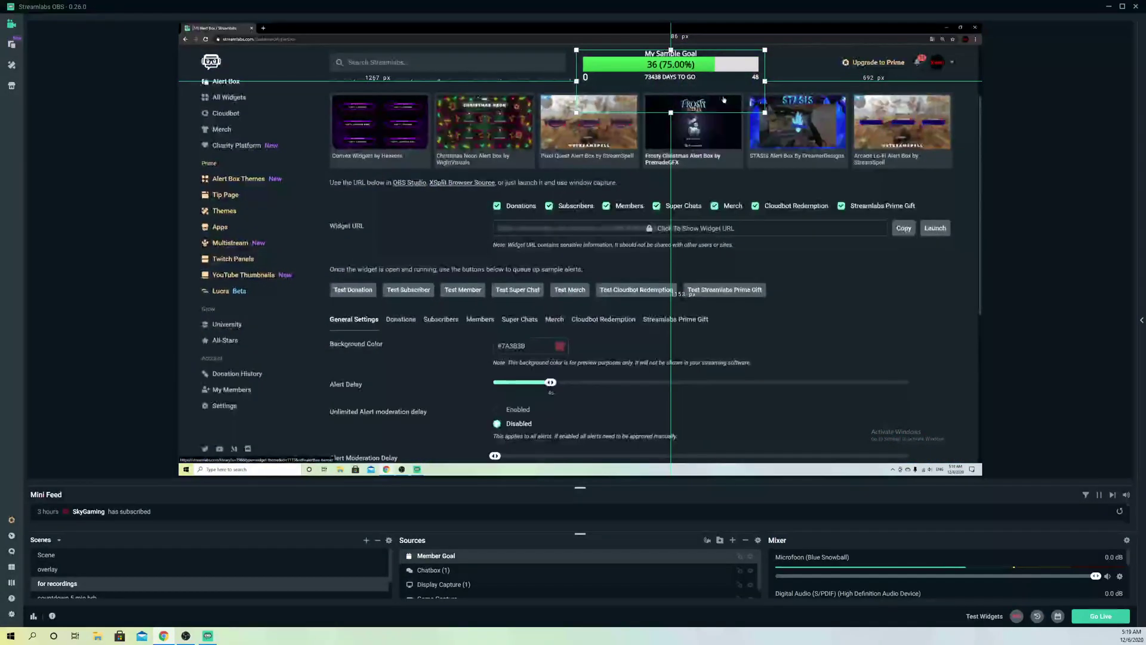
Step: Fire three test alerts starting with Test Member, copy the Widget URL, and open Add Source
{"action": "left_click", "coordinate": [470, 295]}
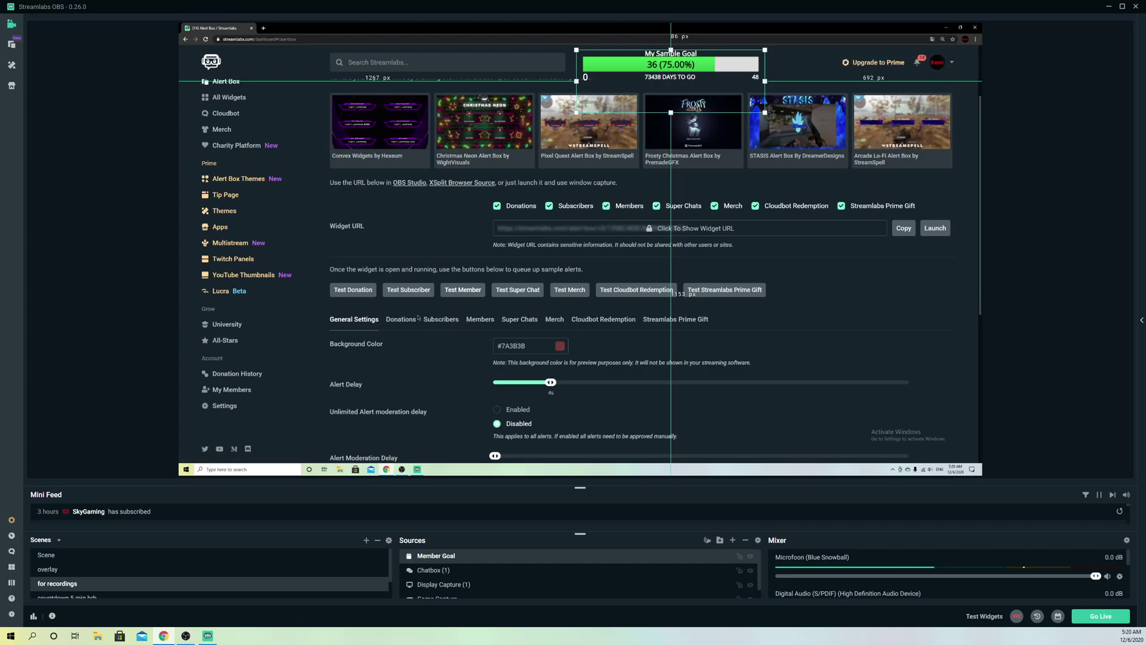
{"action": "left_click", "coordinate": [595, 293]}
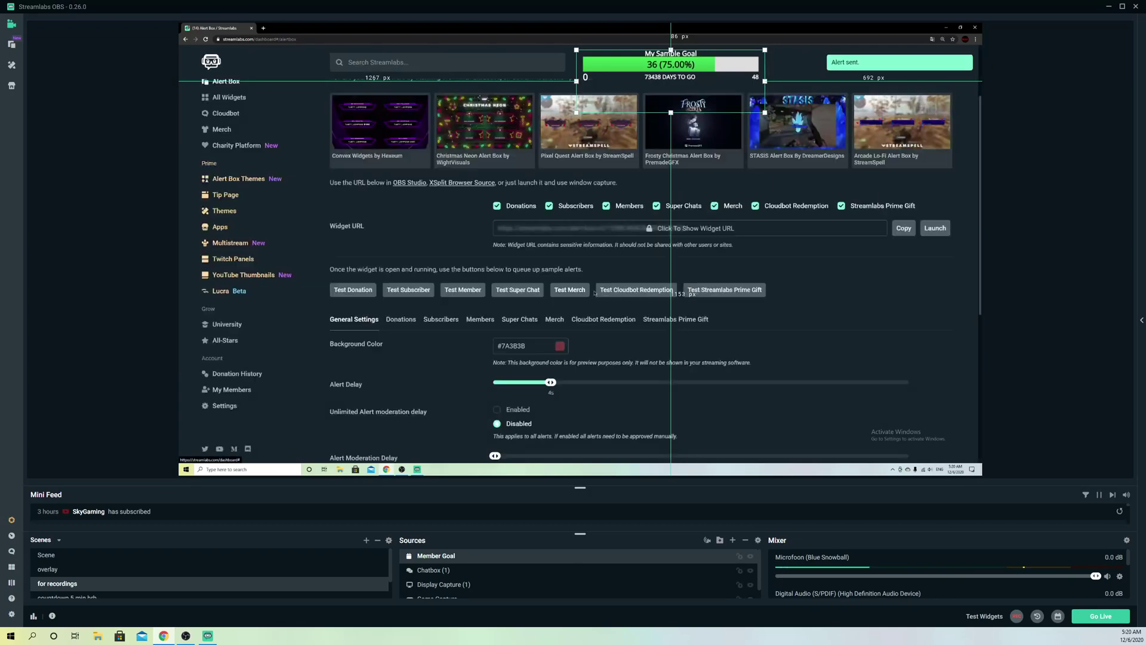
{"action": "left_click", "coordinate": [626, 291]}
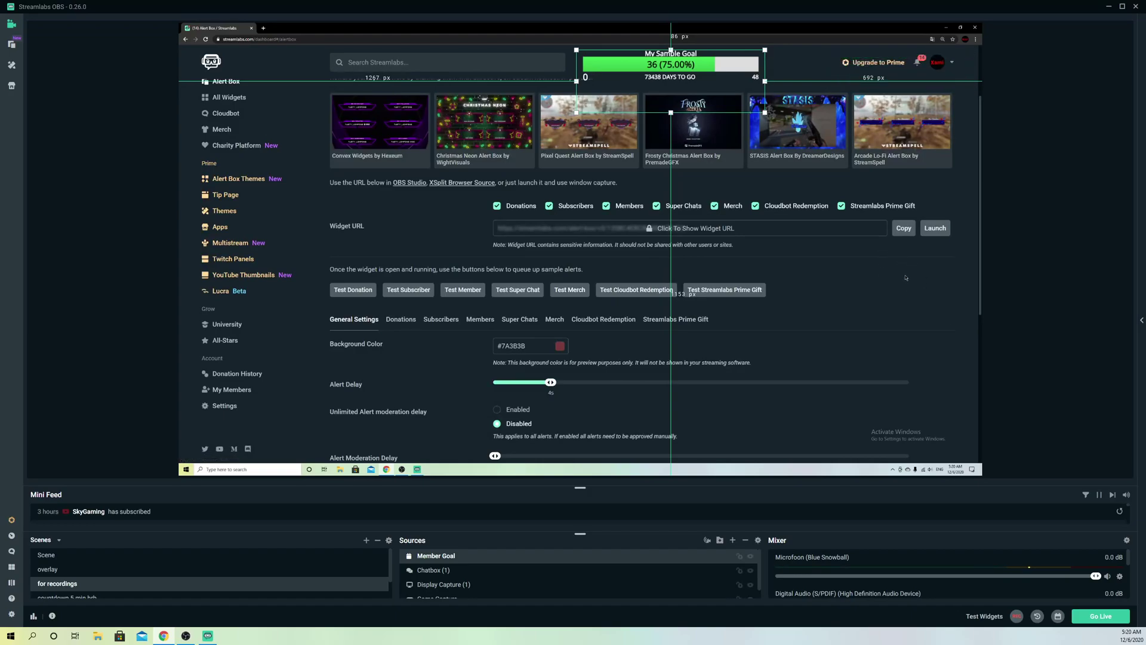
{"action": "left_click", "coordinate": [900, 229]}
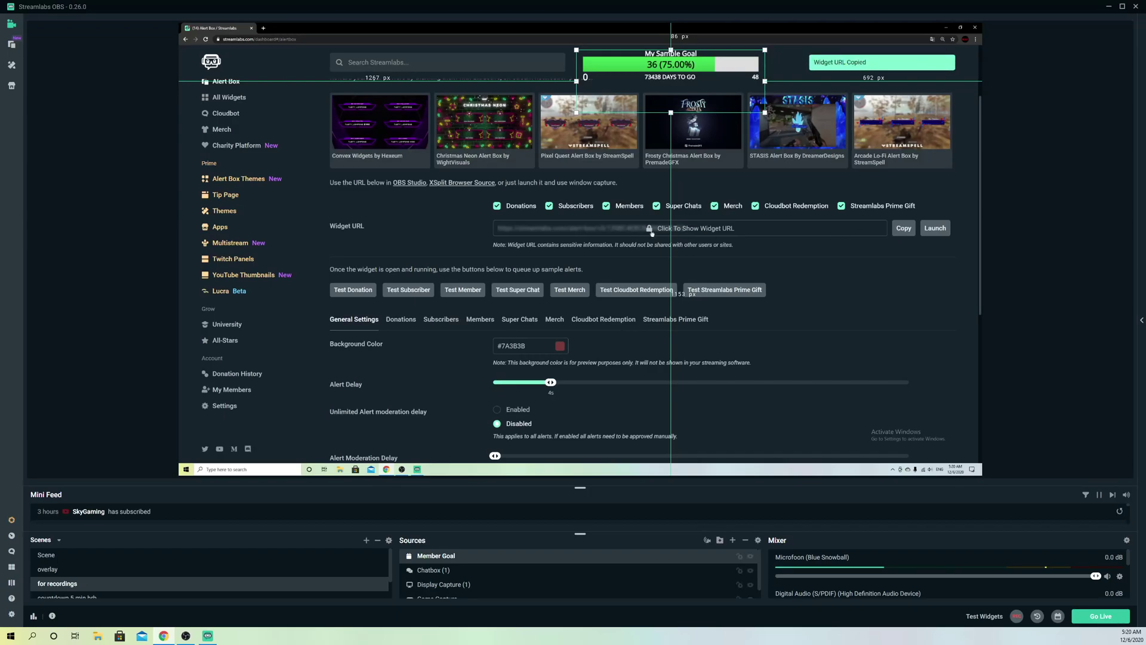
{"action": "left_click", "coordinate": [732, 539]}
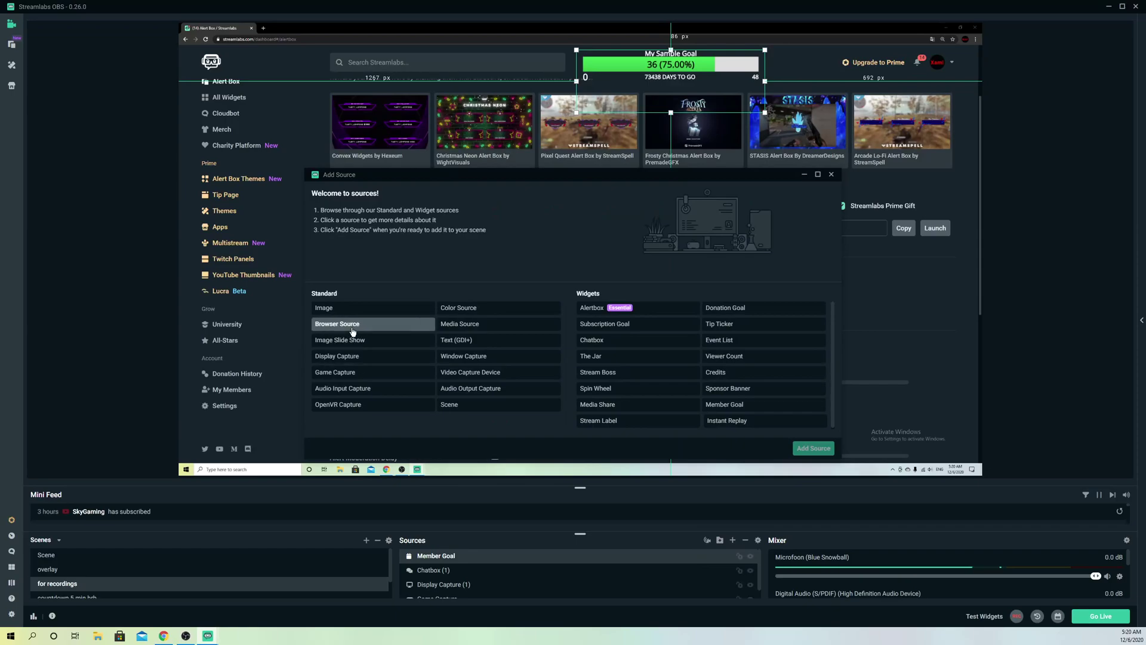
Step: Add a new browser source to the scene, keeping the default name 'Browser Source (1)'
{"action": "left_click", "coordinate": [352, 325]}
{"action": "left_click", "coordinate": [814, 448]}
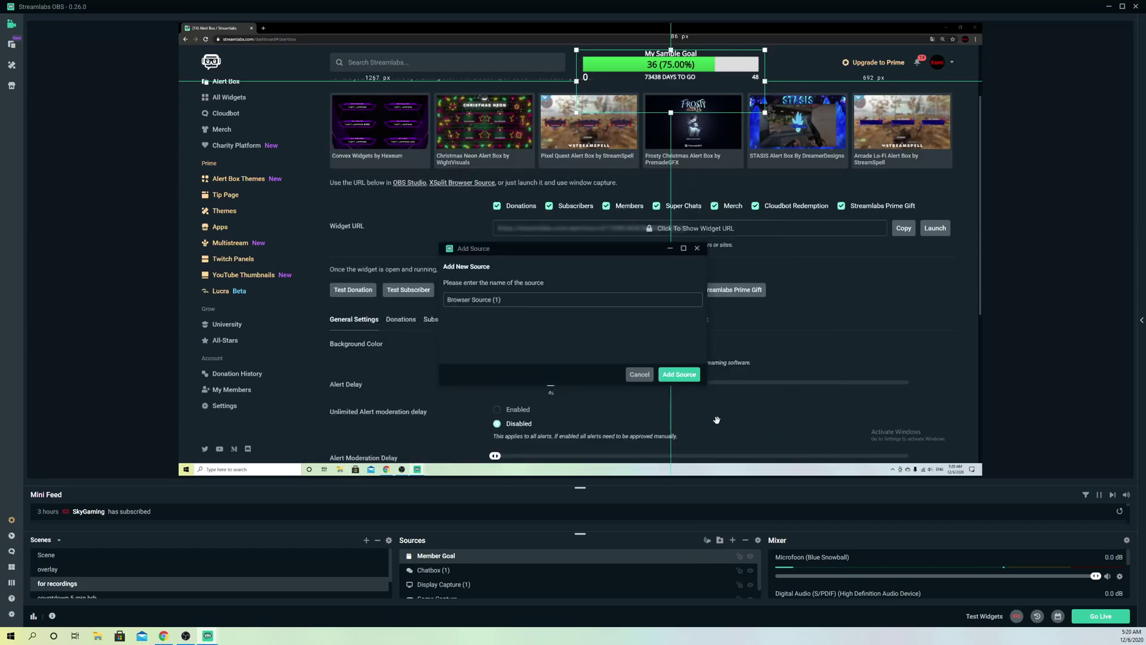
{"action": "left_click_drag", "start_coordinate": [518, 303], "coordinate": [444, 294]}
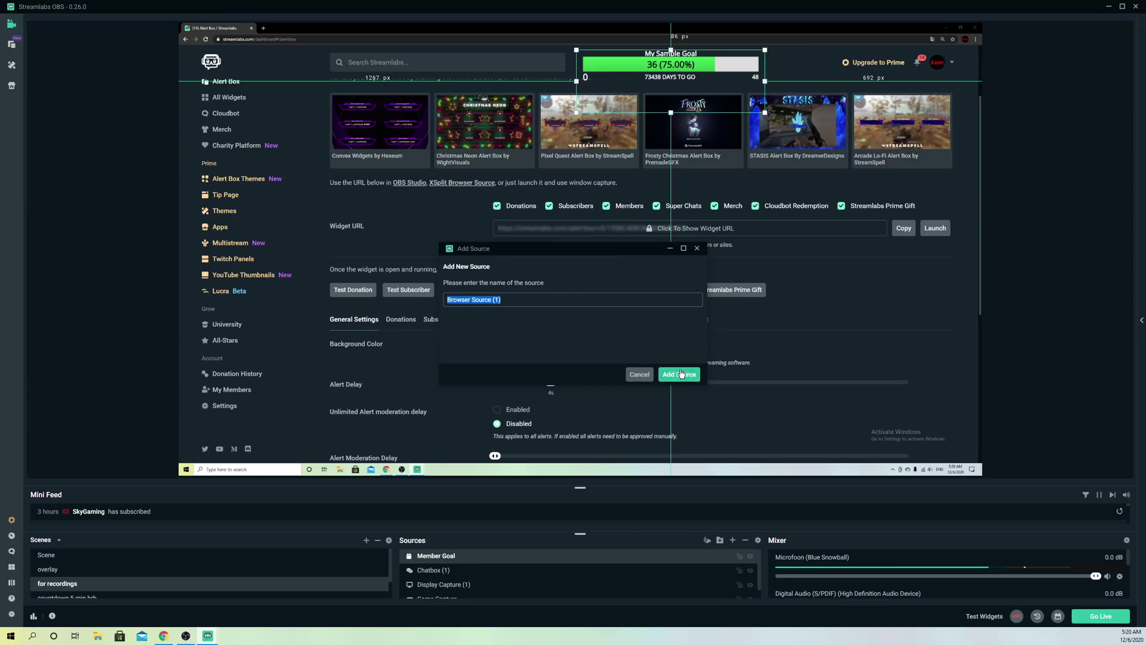
{"action": "left_click", "coordinate": [681, 376]}
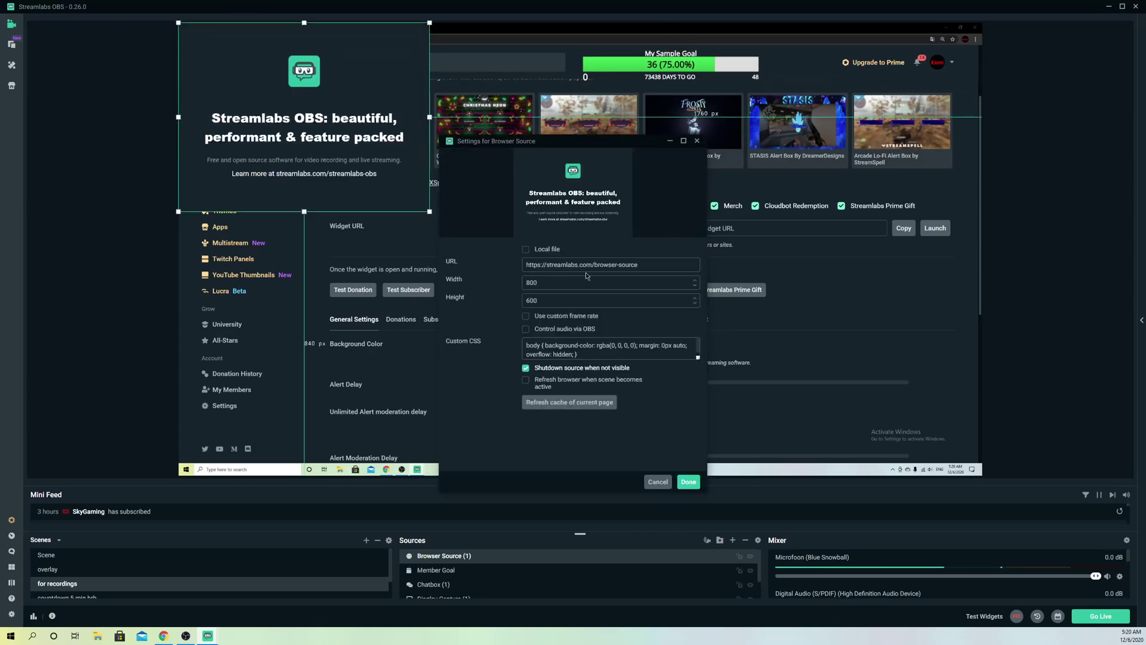
Step: Leave the source's URL blank, close its settings, and drag it right and down in the preview
{"action": "left_click_drag", "start_coordinate": [638, 264], "coordinate": [490, 259]}
{"action": "key", "text": "BackSpace"}
{"action": "left_click", "coordinate": [696, 142]}
{"action": "left_click_drag", "start_coordinate": [371, 157], "coordinate": [415, 193]}
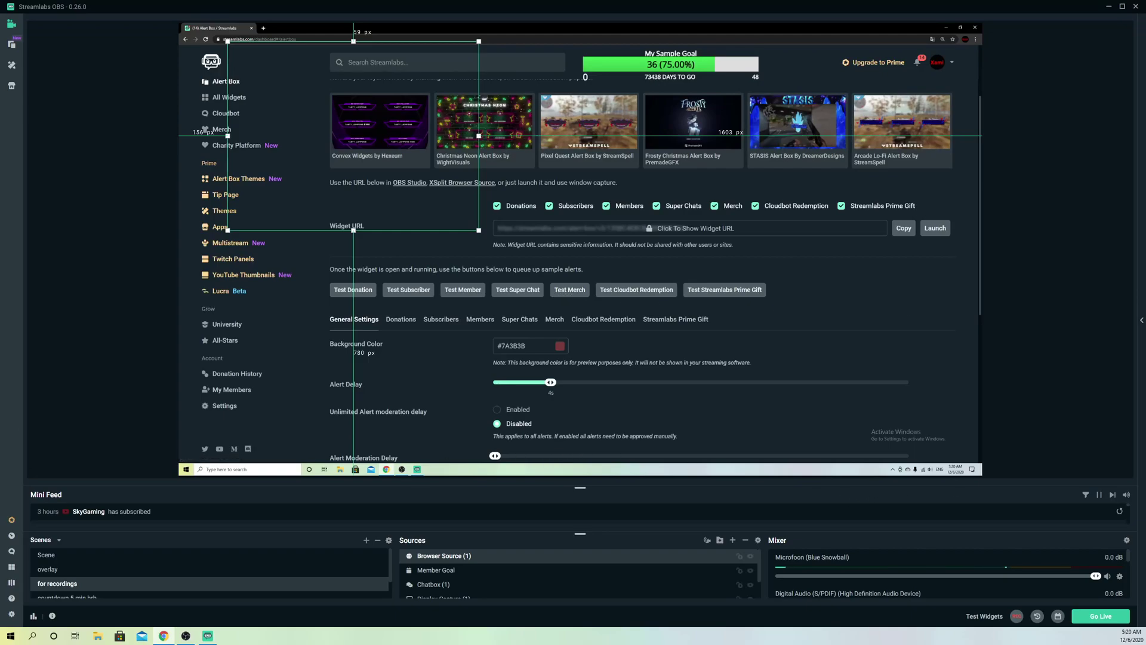
Step: Move the alert source to the preview centre and enlarge it from the corner
{"action": "left_click_drag", "start_coordinate": [338, 179], "coordinate": [583, 200]}
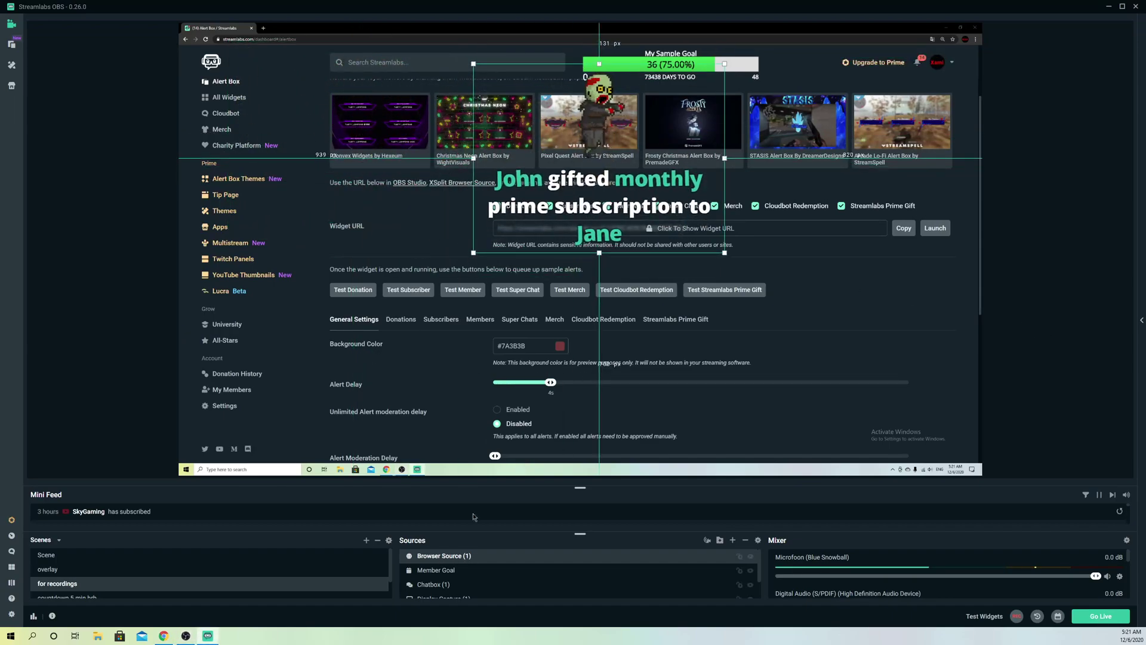
{"action": "left_click_drag", "start_coordinate": [723, 253], "coordinate": [737, 309]}
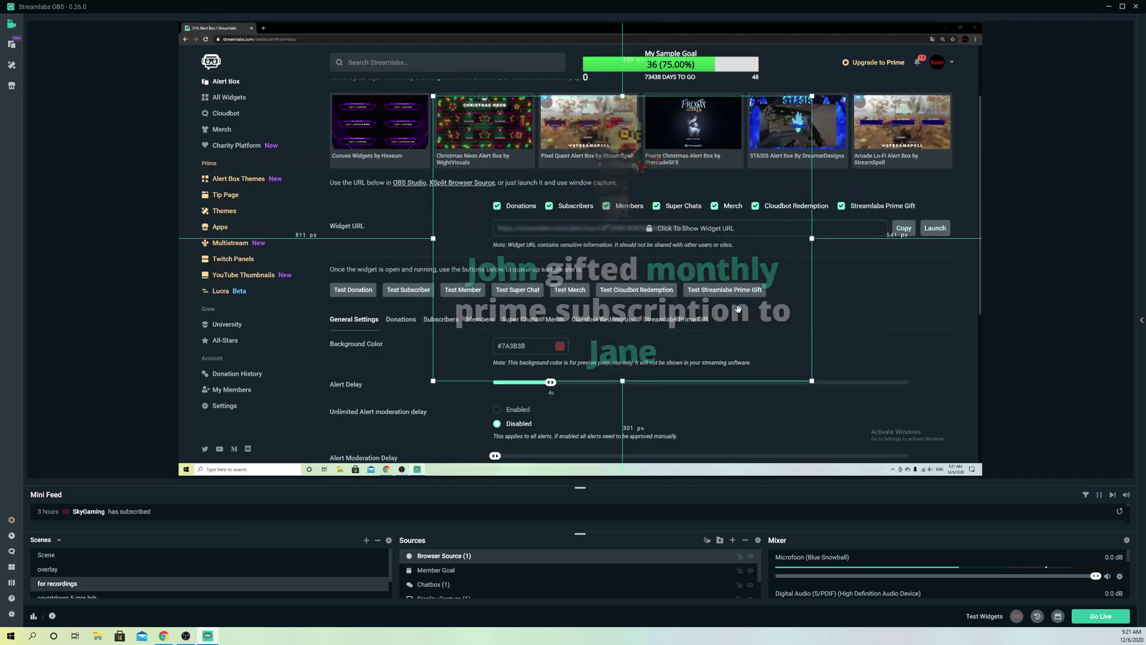
{"action": "left_click", "coordinate": [1013, 234]}
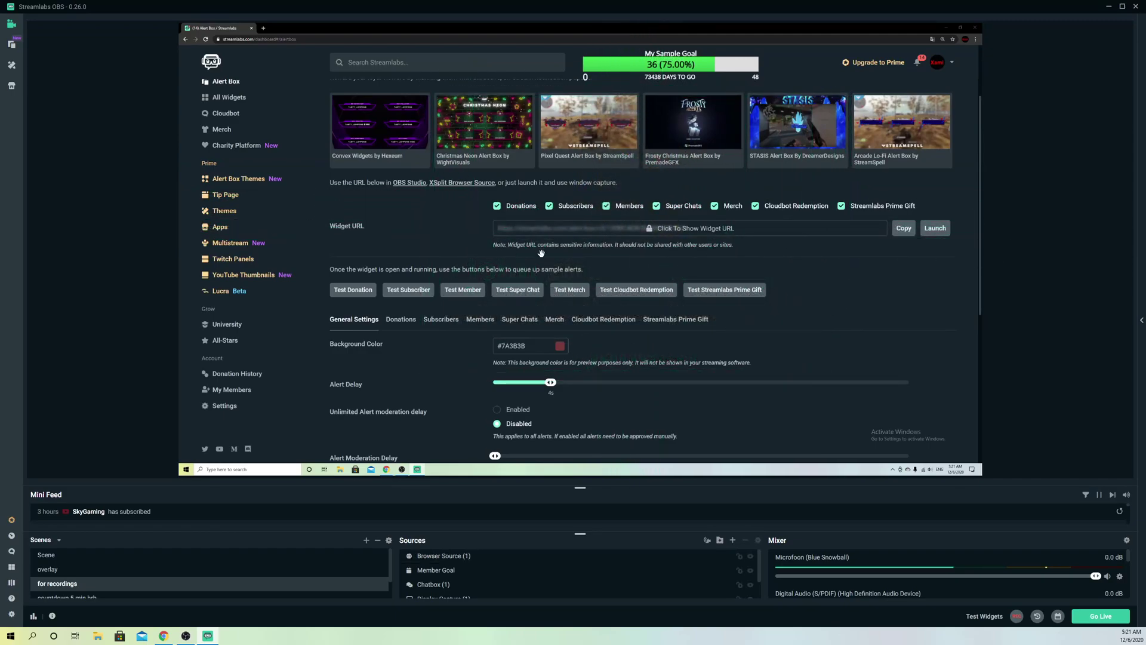
Step: Send test Member, Donation, Subscriber, Super Chat and Merch alerts
{"action": "left_click", "coordinate": [471, 291]}
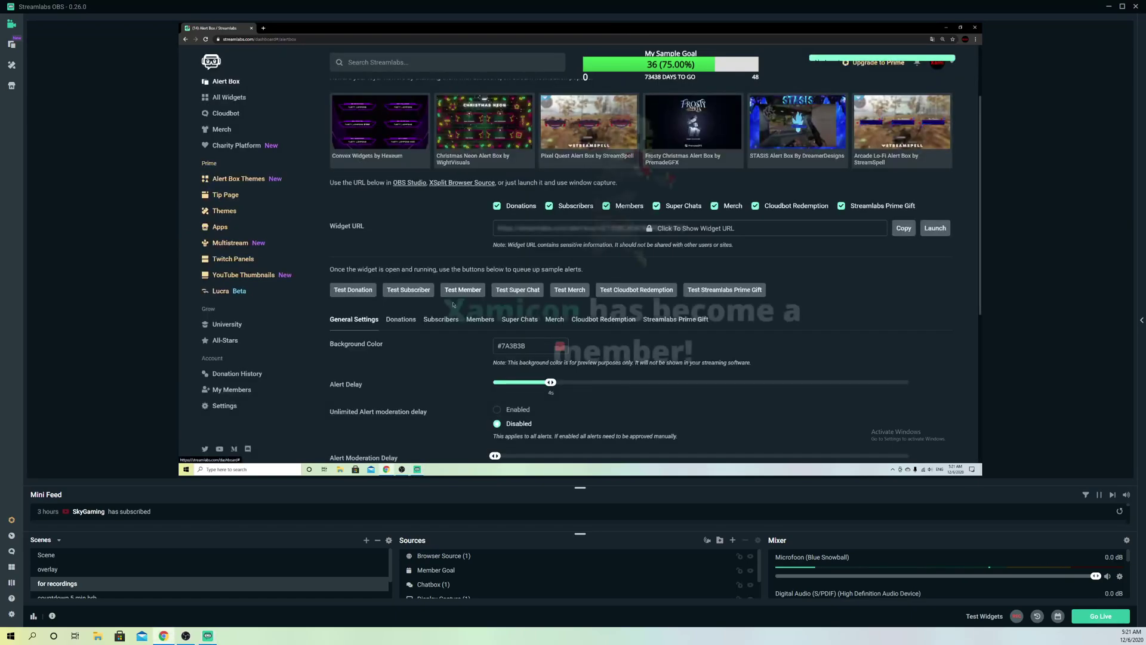
{"action": "left_click", "coordinate": [367, 290]}
{"action": "left_click", "coordinate": [408, 290]}
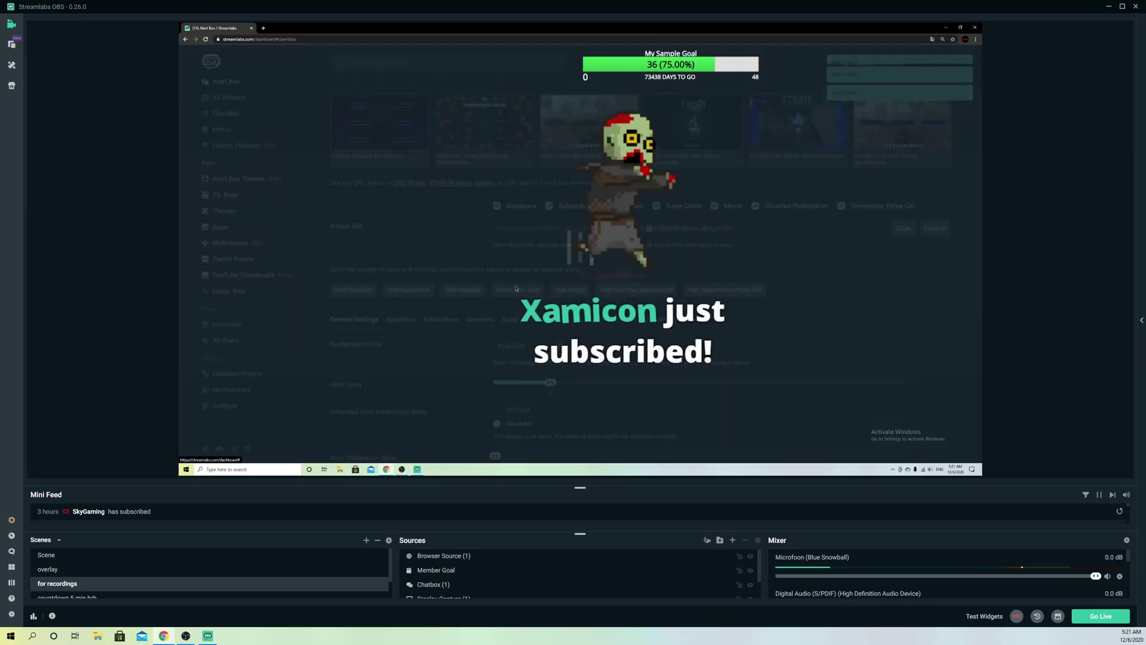
{"action": "left_click", "coordinate": [517, 289]}
{"action": "left_click", "coordinate": [569, 289]}
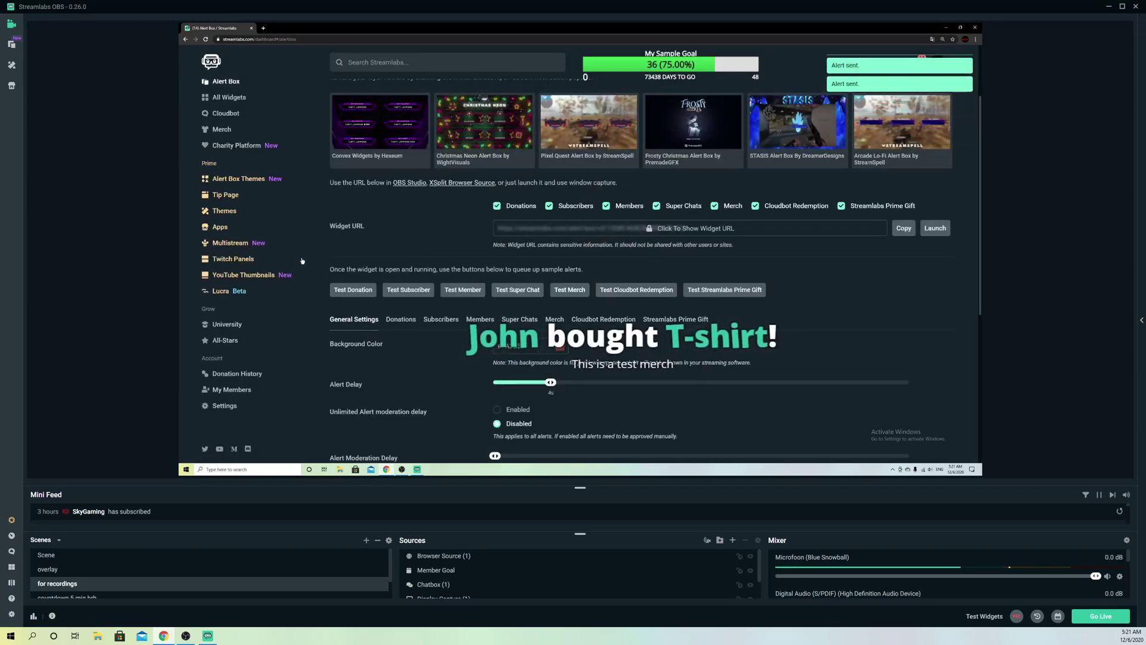
Step: Review the Subscribers and Super Chats alert settings, ending on Merch with template '{name} bought {product}!'
{"action": "left_click", "coordinate": [452, 320]}
{"action": "scroll", "coordinate": [547, 243], "scroll_direction": "down", "scroll_amount": 5}
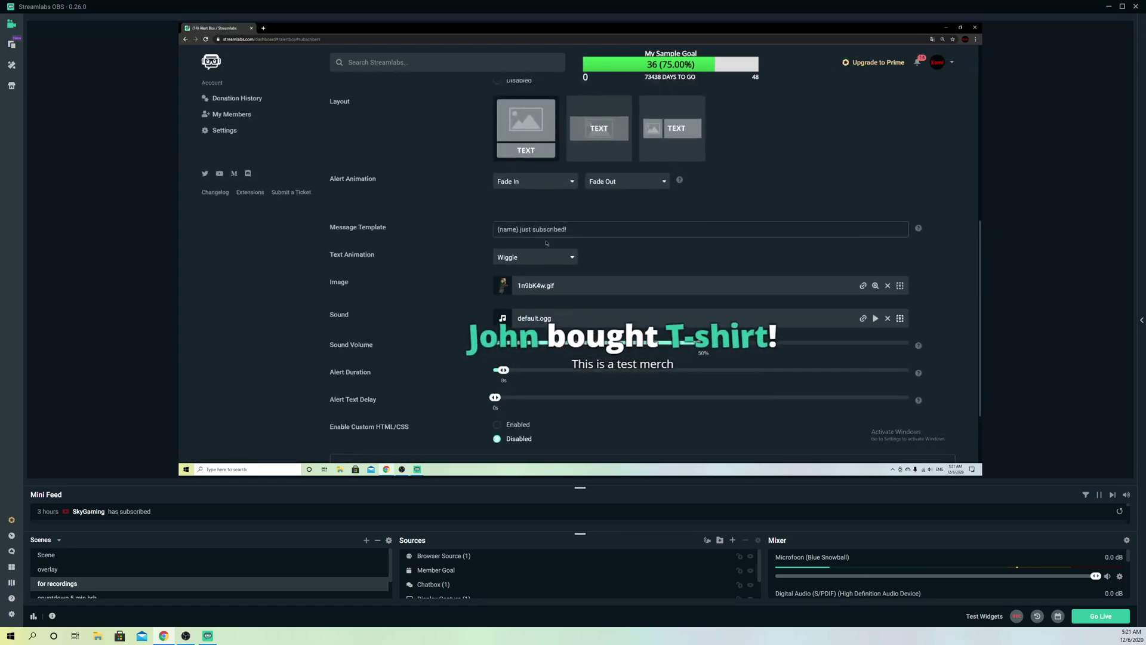
{"action": "scroll", "coordinate": [547, 243], "scroll_direction": "up", "scroll_amount": 4}
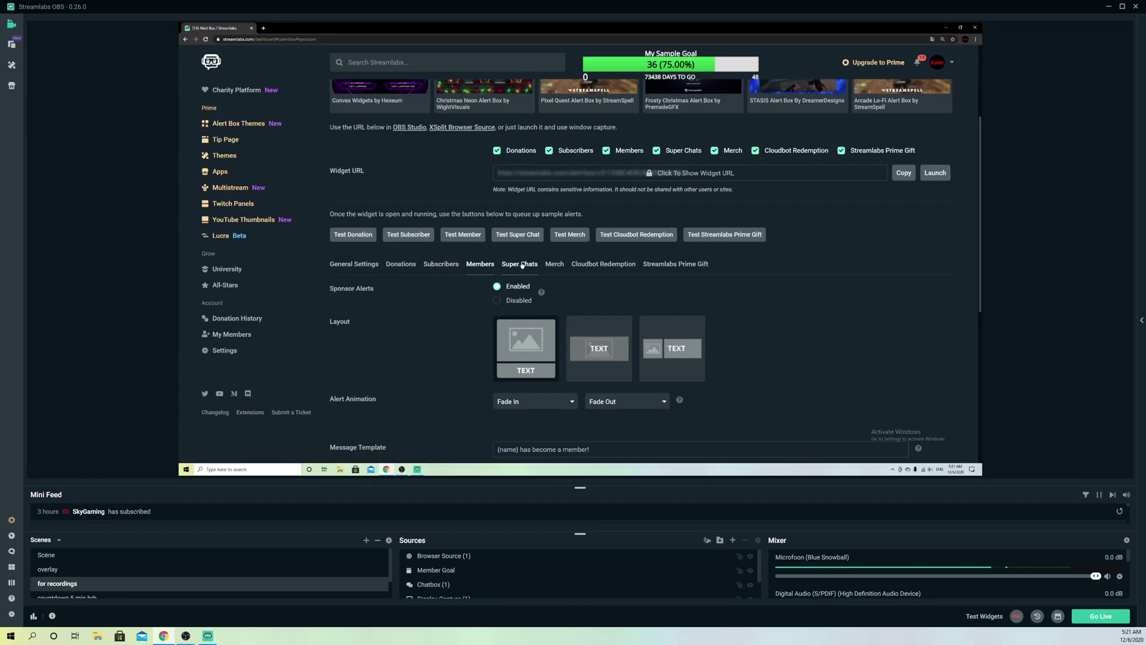
{"action": "left_click", "coordinate": [520, 265]}
{"action": "scroll", "coordinate": [552, 270], "scroll_direction": "up", "scroll_amount": 3}
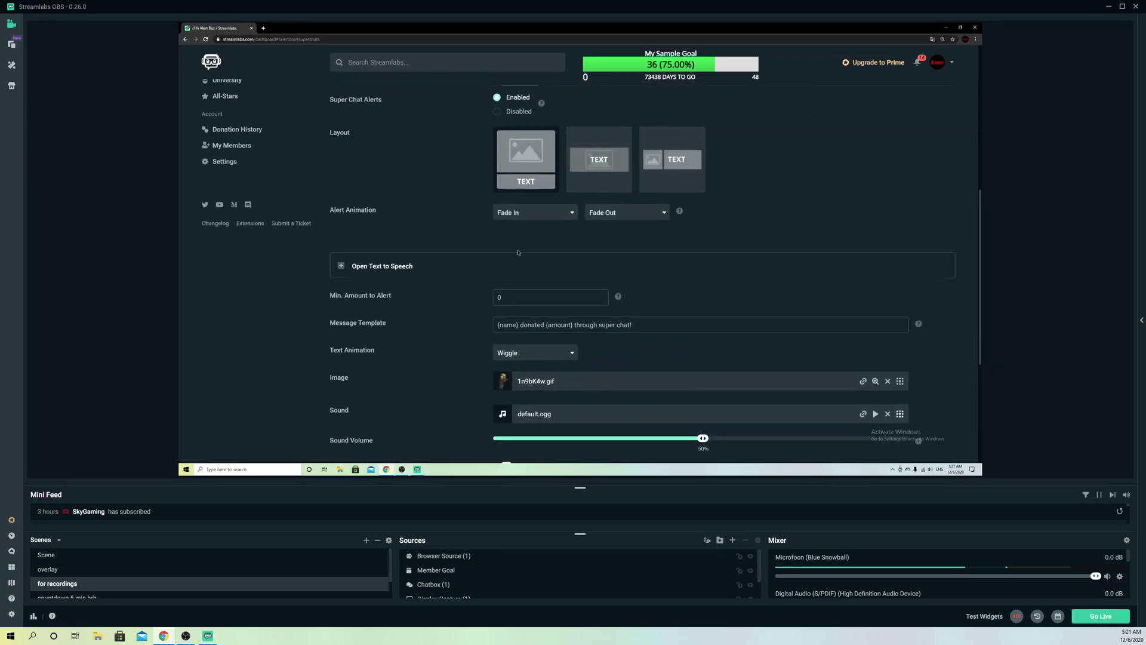
{"action": "scroll", "coordinate": [529, 225], "scroll_direction": "up", "scroll_amount": 3}
{"action": "left_click", "coordinate": [554, 201]}
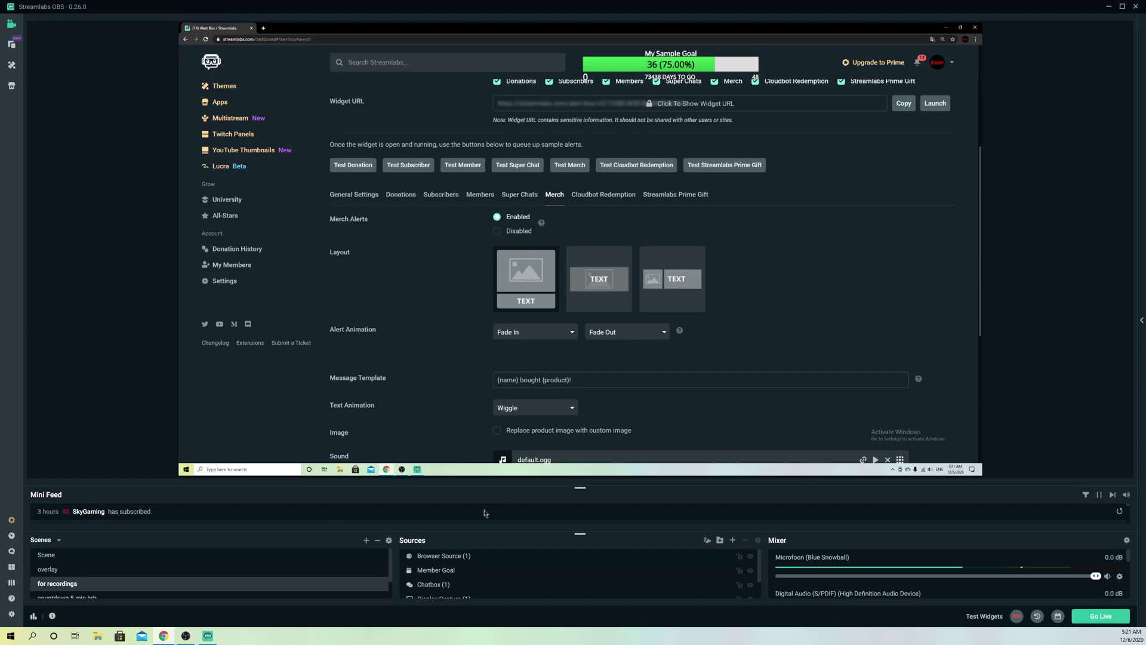
{"action": "scroll", "coordinate": [436, 573], "scroll_direction": "down", "scroll_amount": 1}
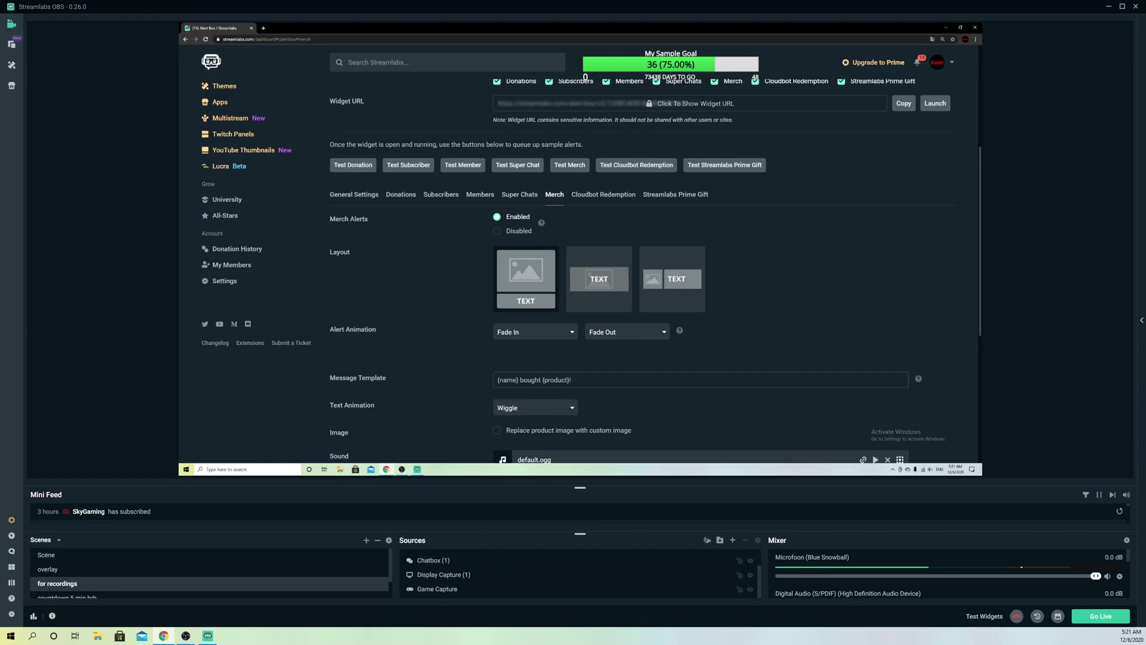